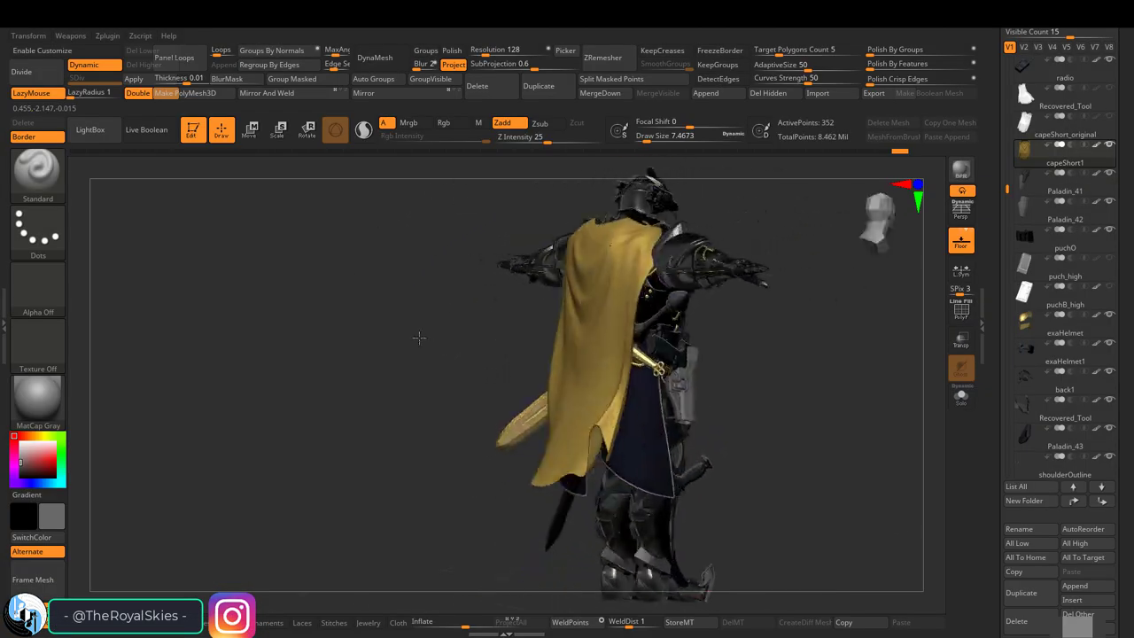
# Step: Zoom in on the chest belt and make coreBeldsLow the active subtool
pyautogui.moveTo(364, 352); pyautogui.dragTo(496, 355)
pyautogui.keyDown('alt'); pyautogui.click(482, 366); pyautogui.keyUp('alt')
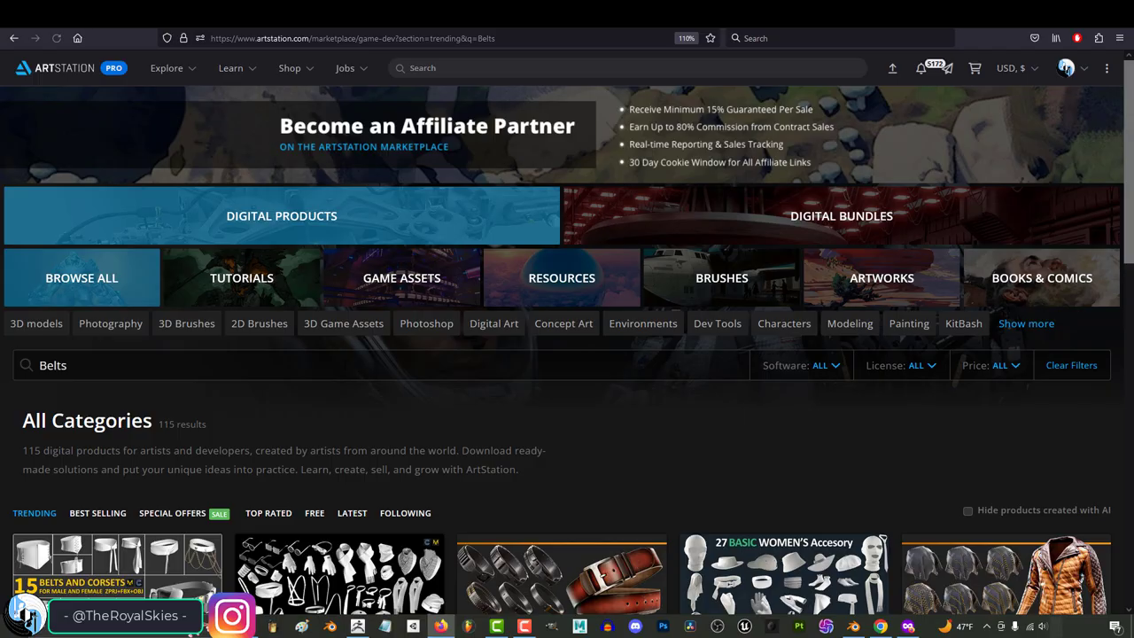
# Step: Scroll through the ArtStation Belts marketplace results down to page 4
pyautogui.scroll(-3, 344, 370)
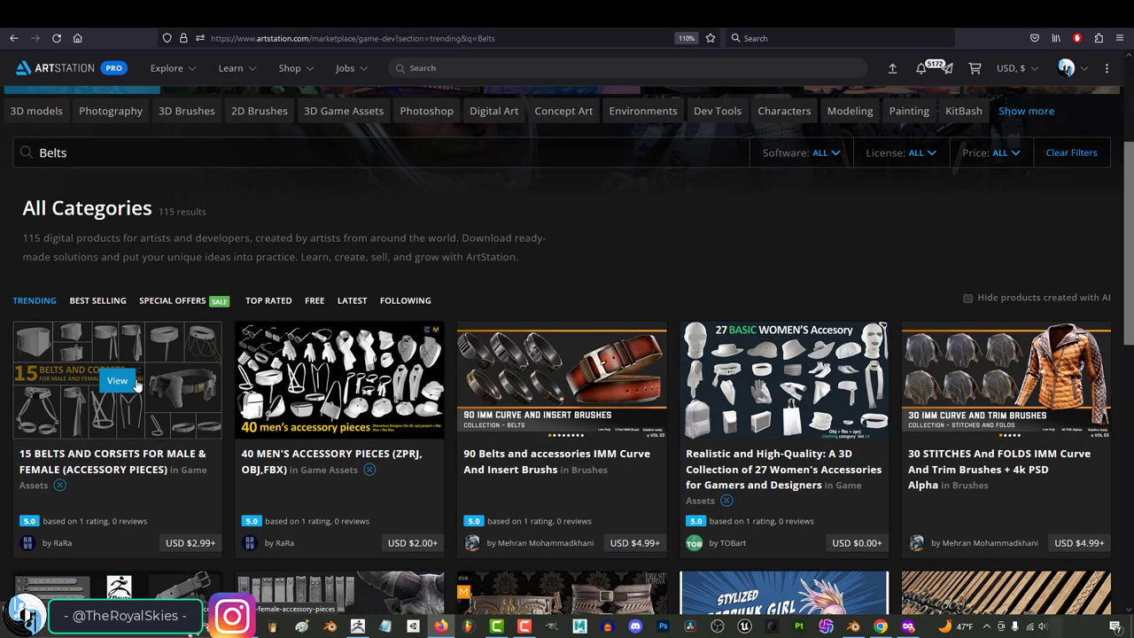
pyautogui.scroll(-3, 138, 383)
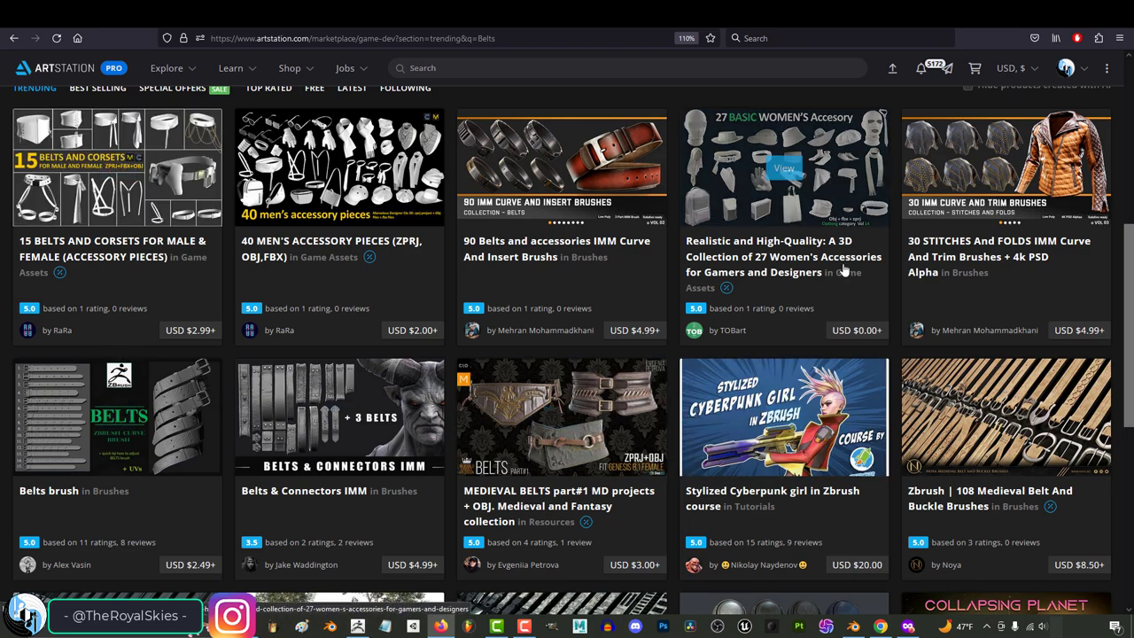
pyautogui.scroll(-4, 822, 251)
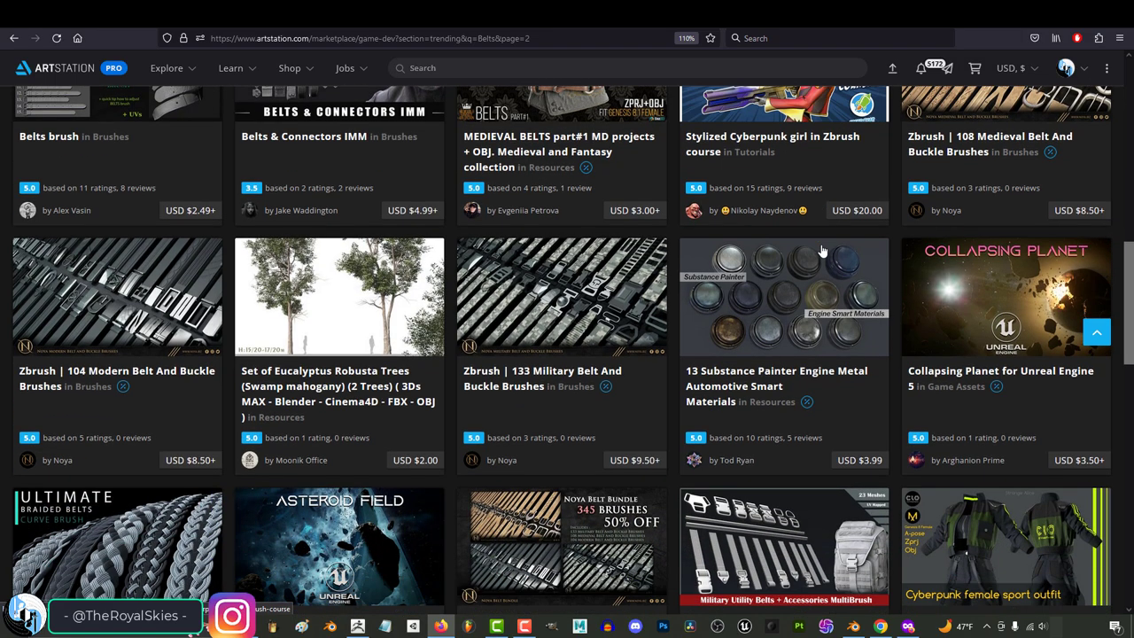
pyautogui.scroll(-4, 801, 262)
pyautogui.scroll(-4, 423, 270)
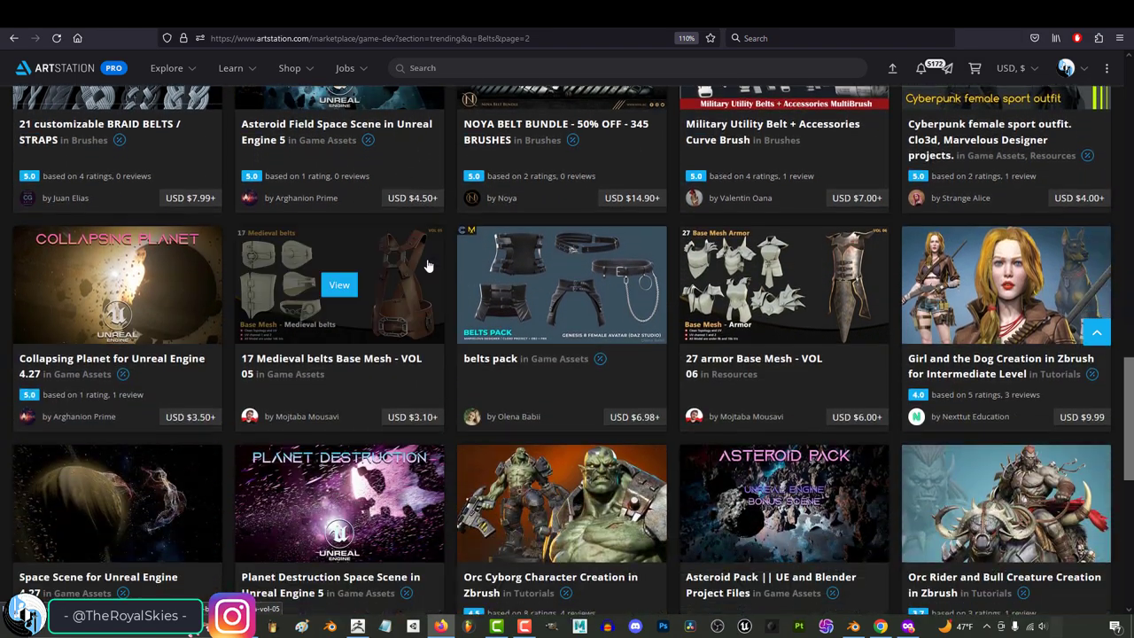
pyautogui.scroll(-2, 428, 279)
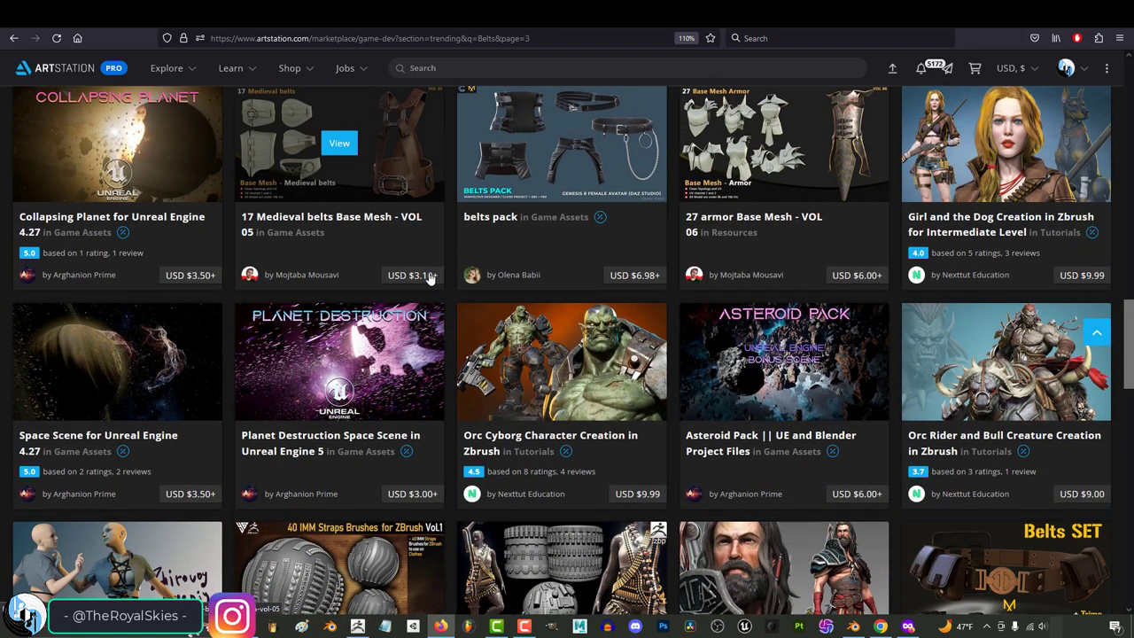
pyautogui.scroll(-3, 428, 277)
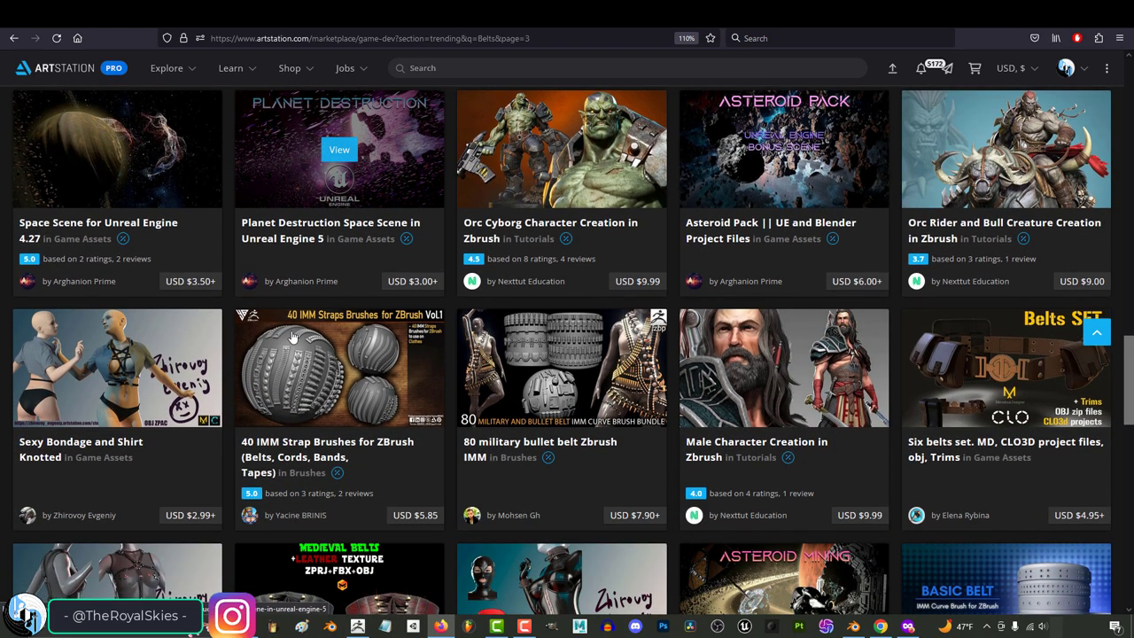
pyautogui.scroll(-2, 531, 354)
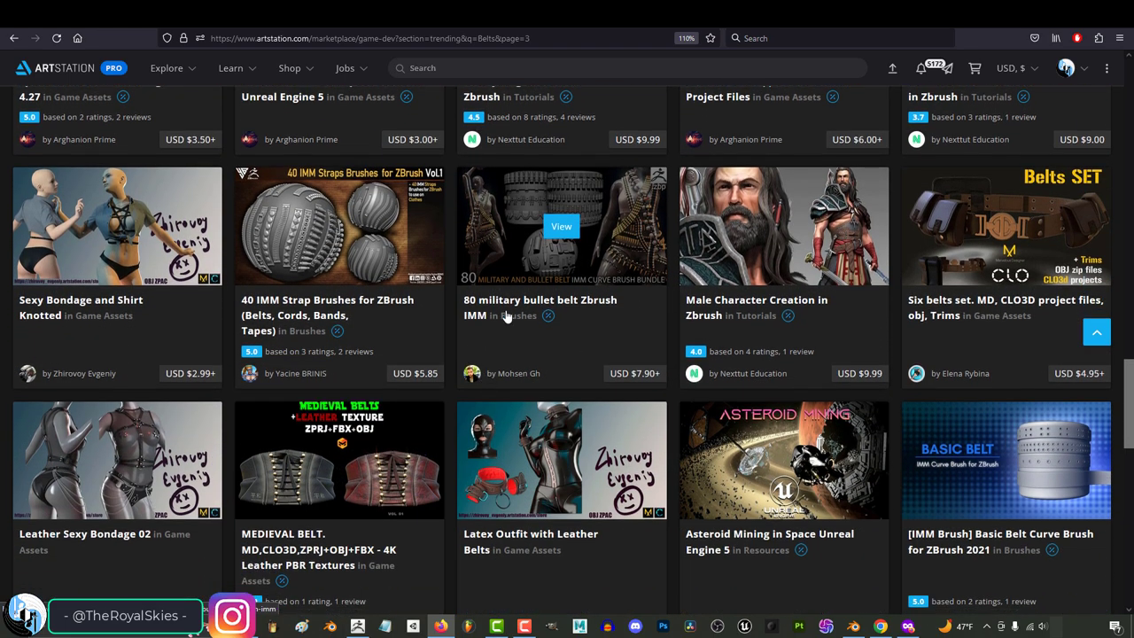
pyautogui.scroll(-2, 460, 328)
pyautogui.scroll(-1, 424, 341)
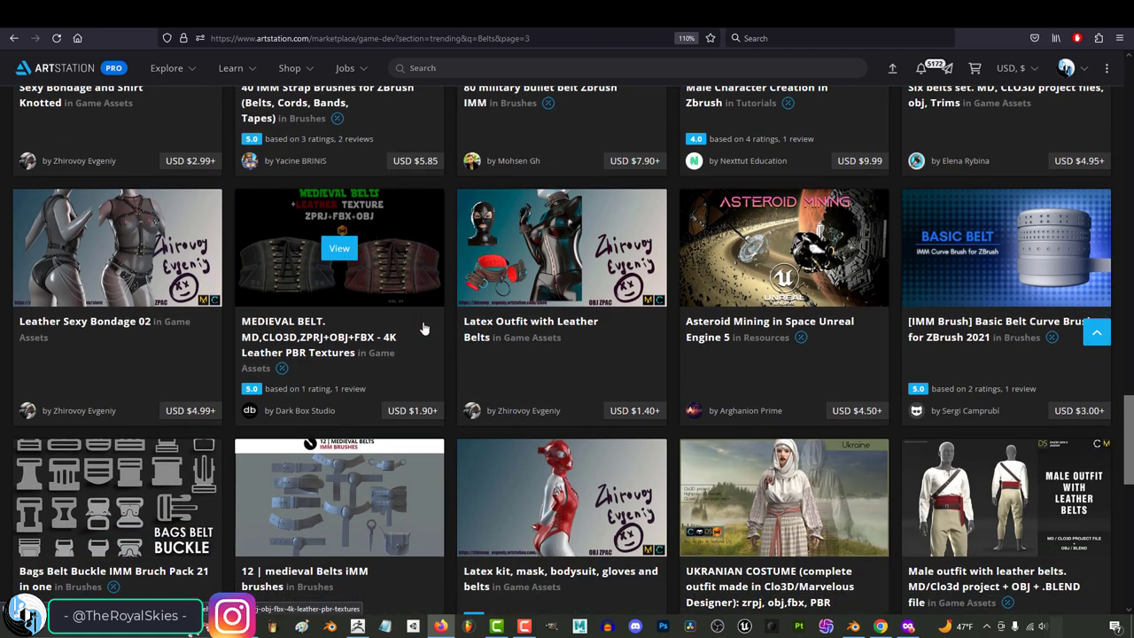
pyautogui.scroll(-3, 424, 331)
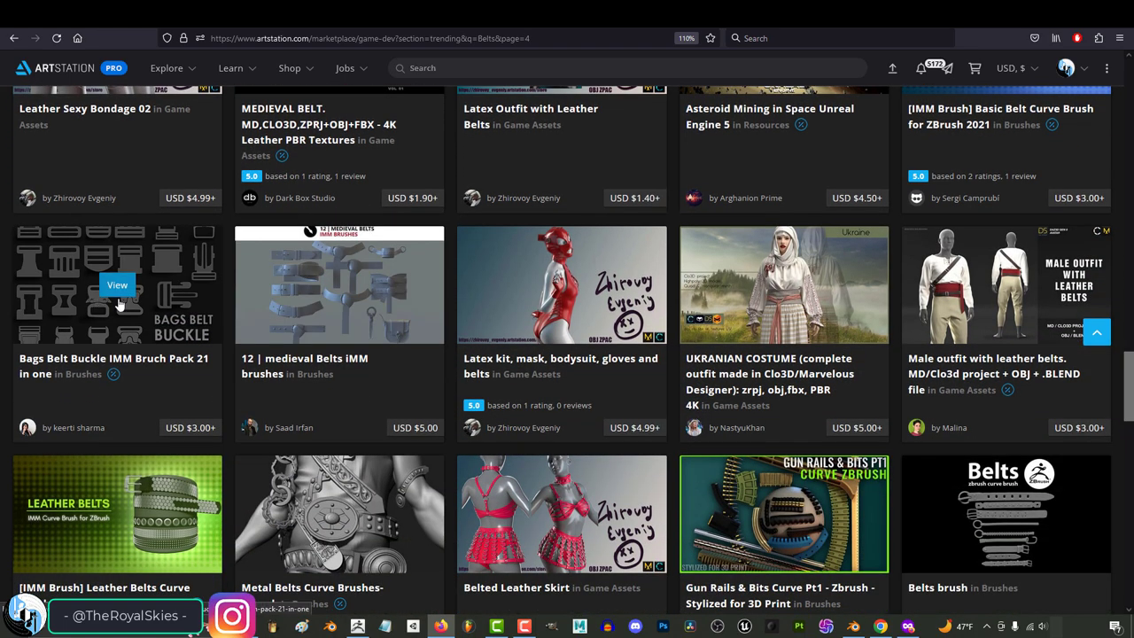
pyautogui.scroll(-2, 275, 329)
pyautogui.scroll(-3, 275, 329)
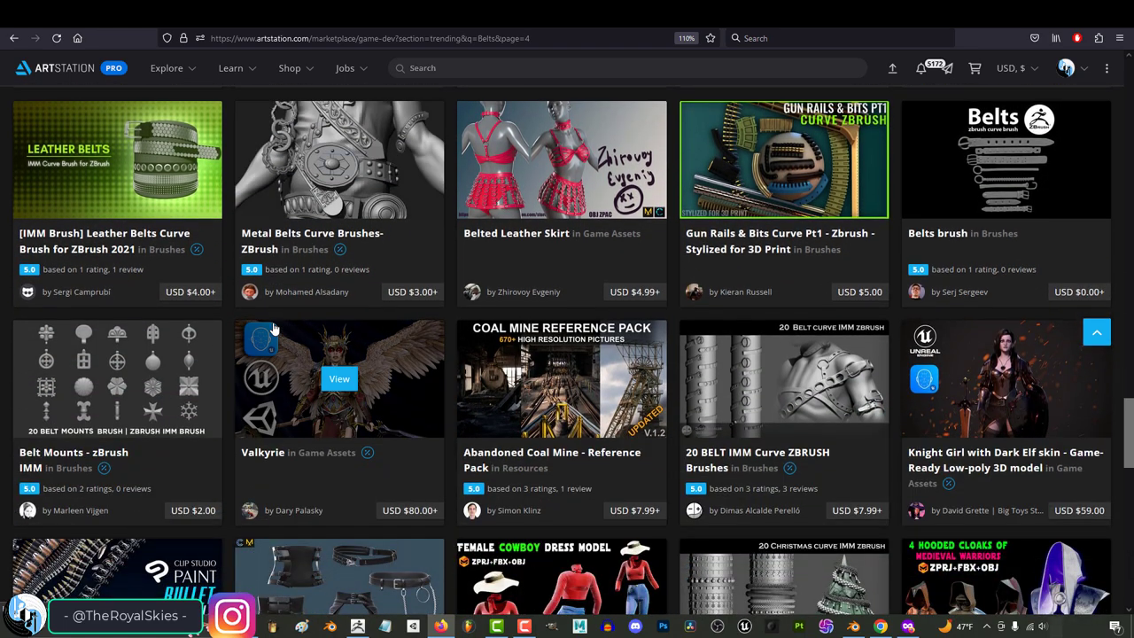
pyautogui.scroll(-1, 316, 331)
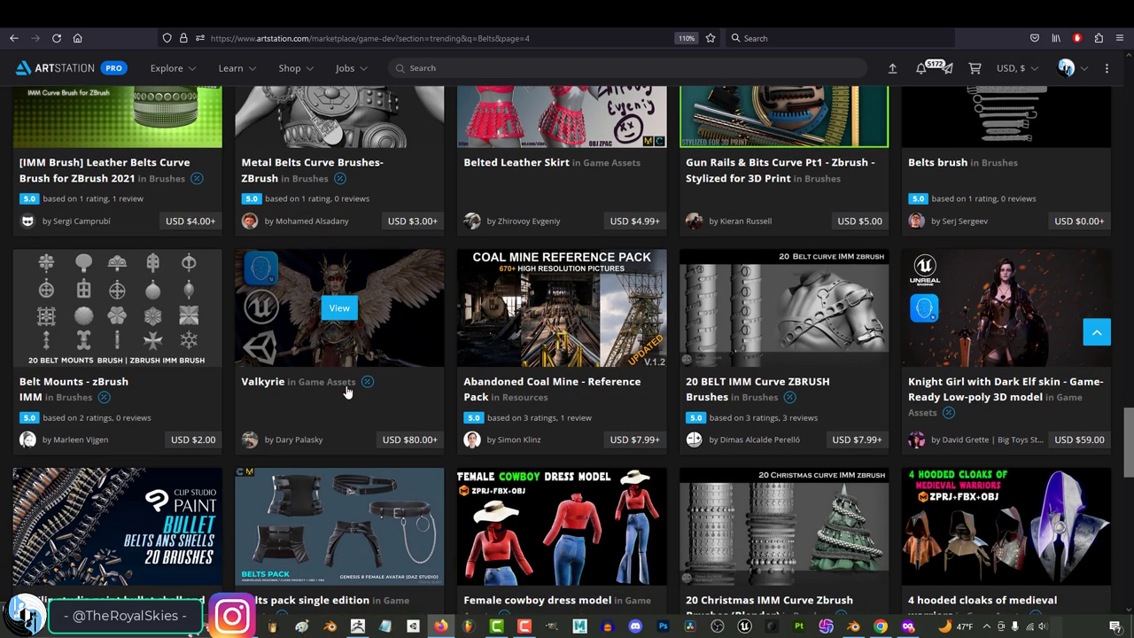
# Step: Orbit the belted model to a straight front view of the strap and preview the first reference image
pyautogui.click(524, 625)
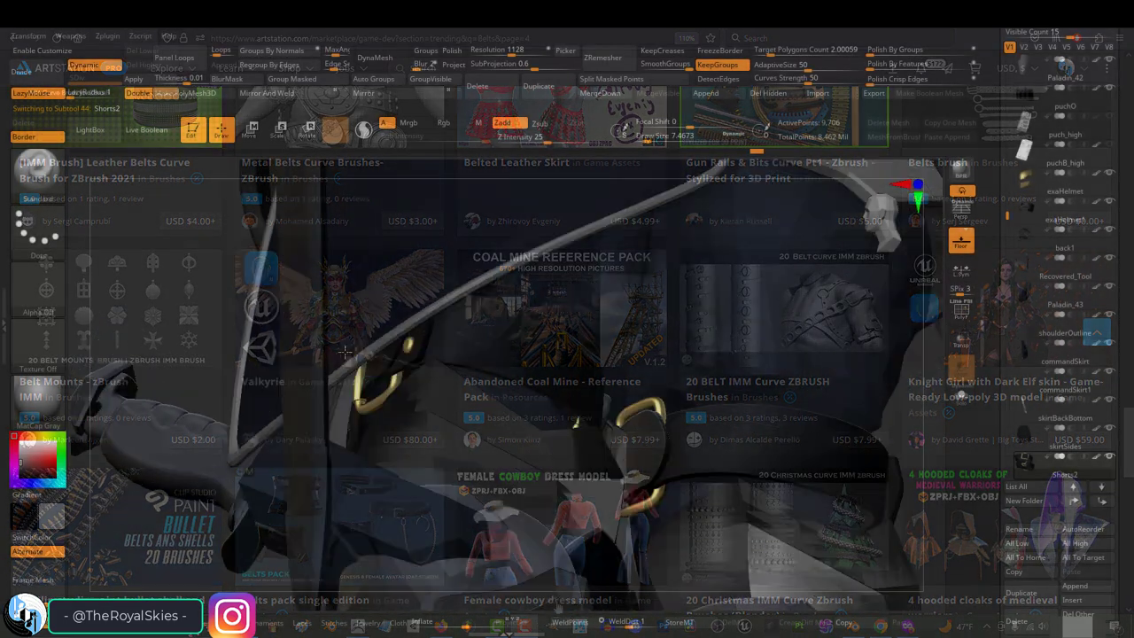
pyautogui.moveTo(567, 293); pyautogui.dragTo(504, 313, button='right')
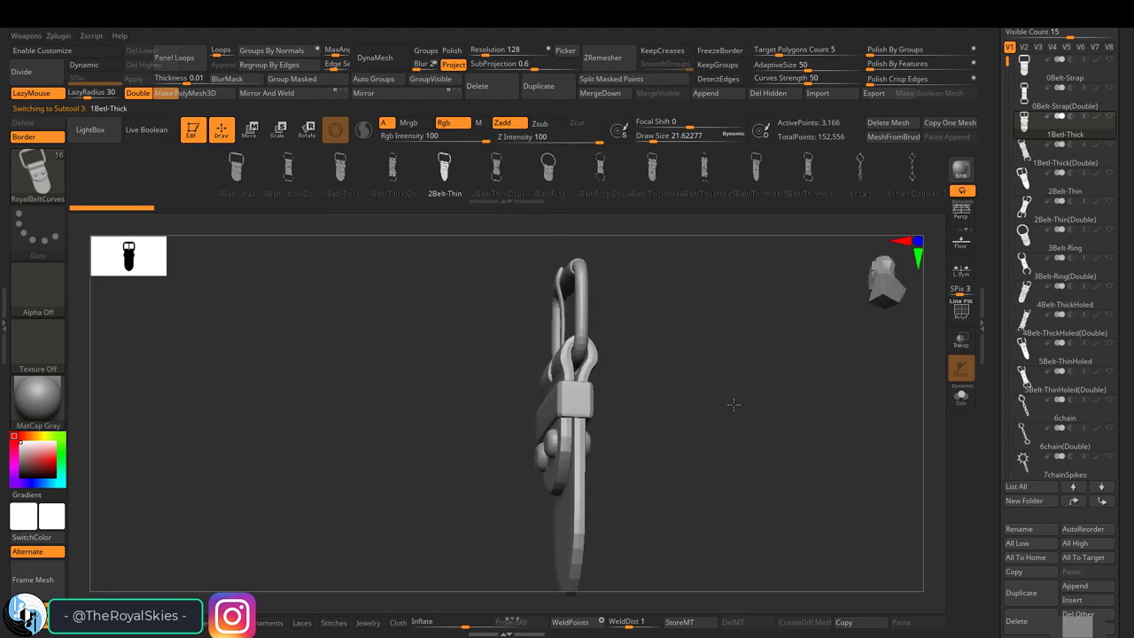
pyautogui.keyDown('shift'); pyautogui.moveTo(736, 406); pyautogui.dragTo(775, 435); pyautogui.keyUp('shift')
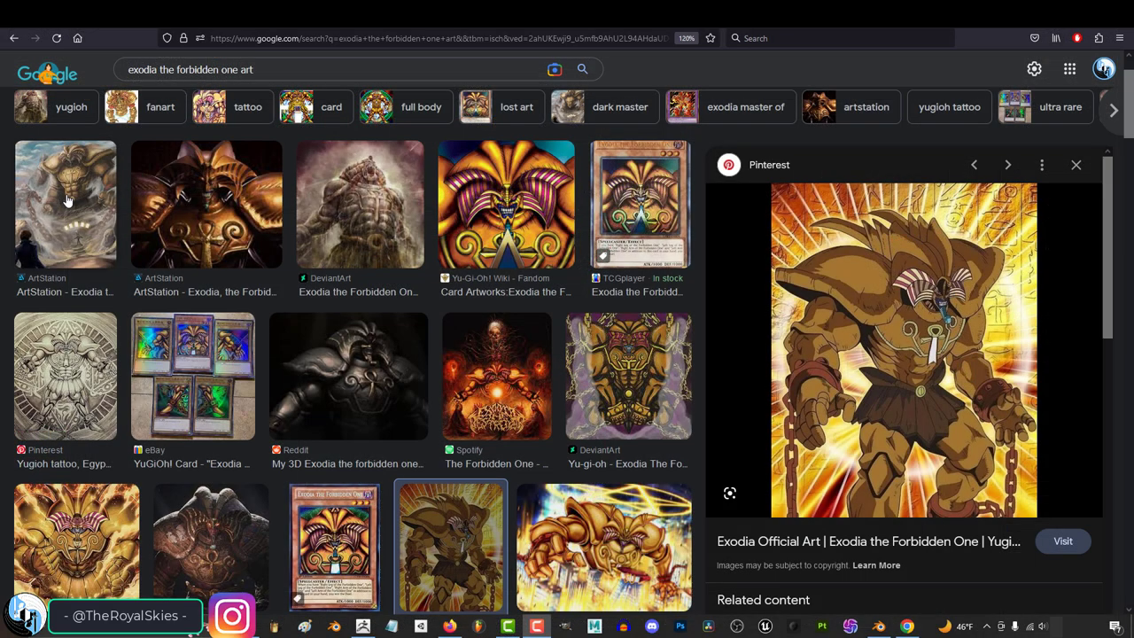
pyautogui.click(67, 201)
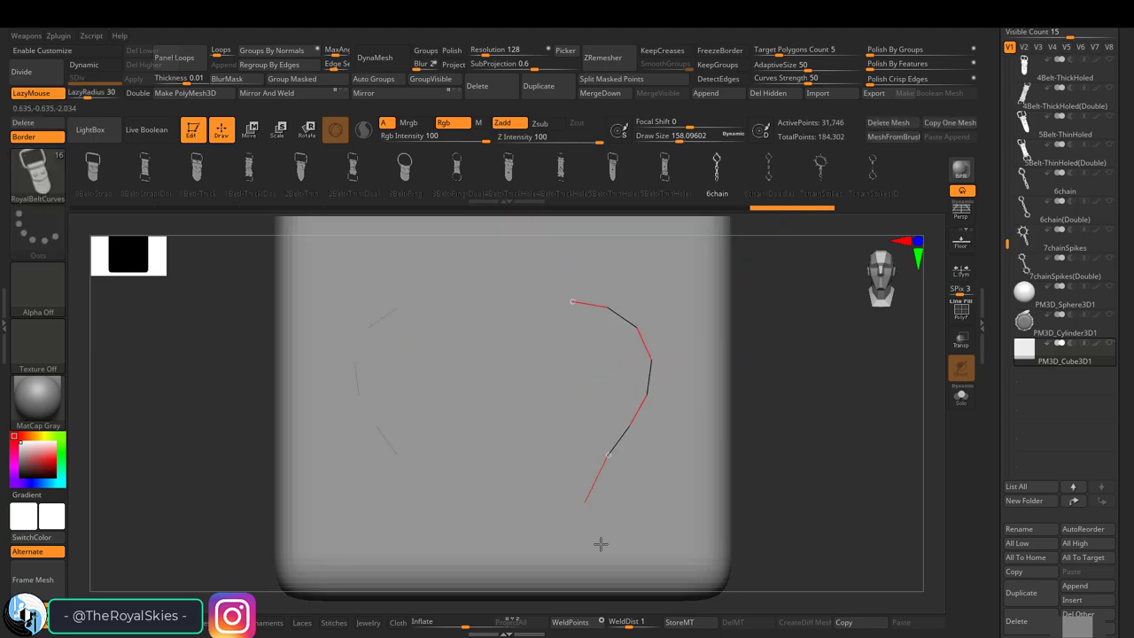
# Step: Generate ring chains along a curve, then switch to 7chainSpikes and draw a spiked-ring chain
pyautogui.moveTo(610, 551); pyautogui.dragTo(759, 567)
pyautogui.moveTo(667, 405)
pyautogui.mouseDown(button='right')
pyautogui.moveTo(543, 384)
pyautogui.moveTo(487, 398)
pyautogui.mouseUp(button='right')
pyautogui.click(820, 168)
pyautogui.moveTo(538, 526)
pyautogui.mouseDown()
pyautogui.moveTo(594, 435)
pyautogui.moveTo(618, 271)
pyautogui.mouseUp()
# Step: Undo and regenerate the spiked chains along the curve, then inspect them up close
pyautogui.hotkey('ctrl', 'z')
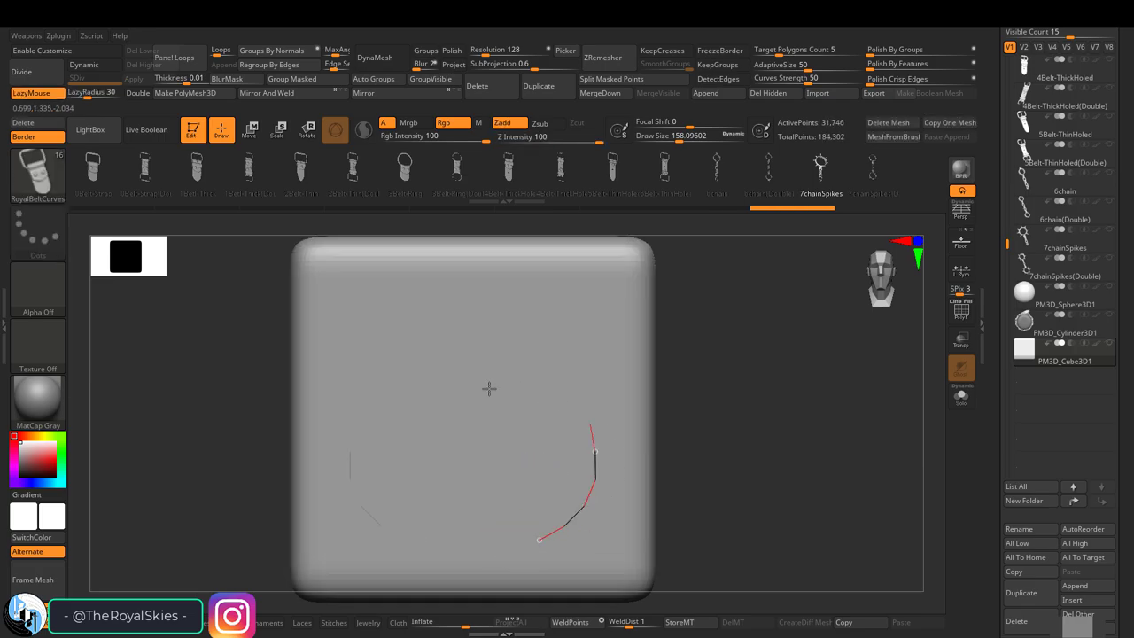
pyautogui.click(608, 404)
pyautogui.hotkey('ctrl', 'z')
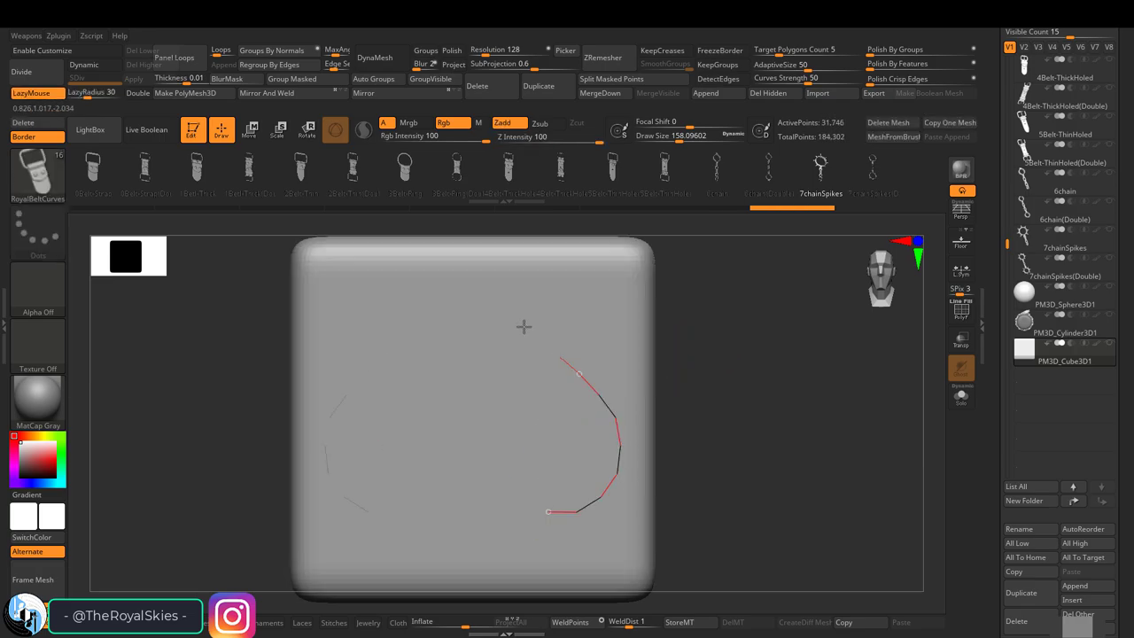
pyautogui.click(520, 323)
pyautogui.moveTo(520, 322)
pyautogui.mouseDown(button='right')
pyautogui.moveTo(562, 392)
pyautogui.moveTo(533, 321)
pyautogui.mouseUp(button='right')
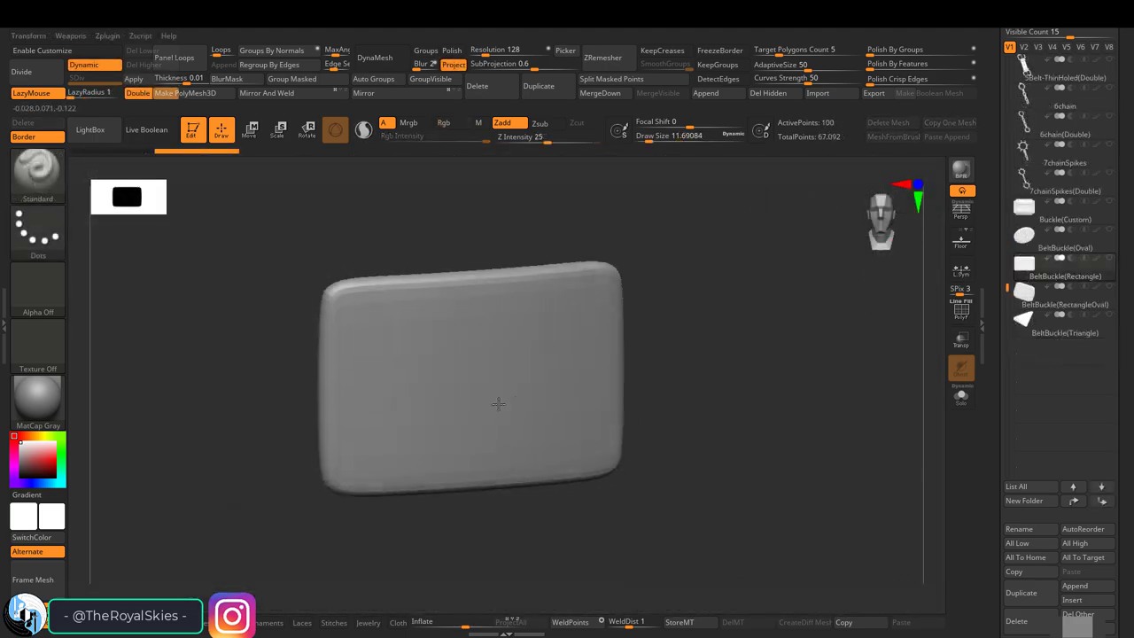
# Step: Cycle to the oval and triangle buckle subtools and turn each to face the front
pyautogui.moveTo(498, 399); pyautogui.dragTo(526, 421, button='right')
pyautogui.hotkey('alt', 'Up')
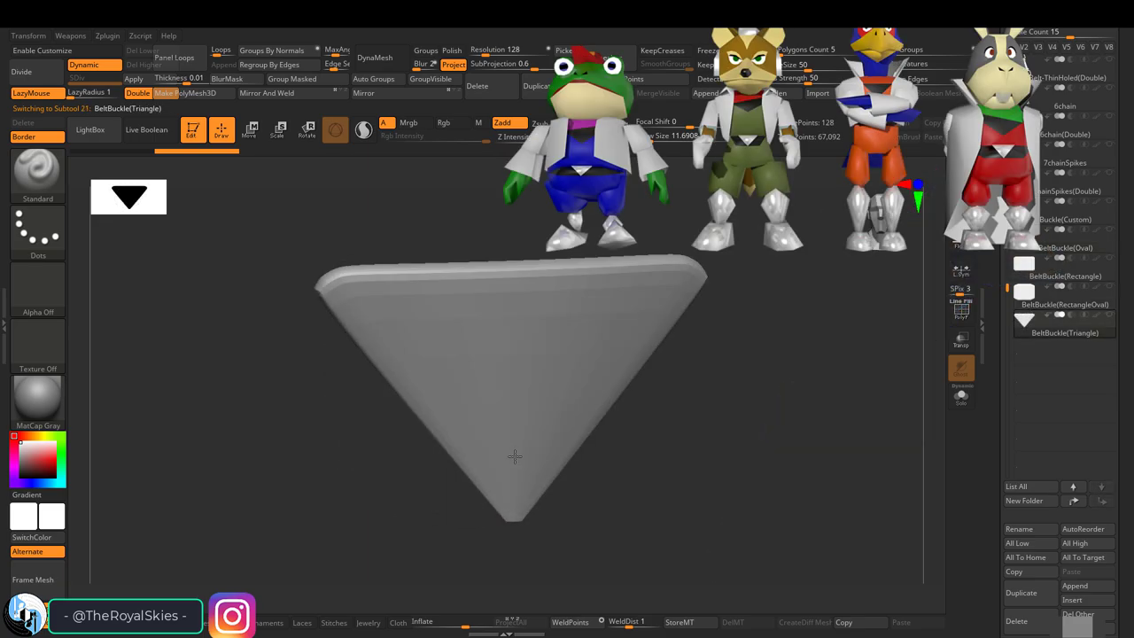
pyautogui.moveTo(514, 458); pyautogui.dragTo(496, 372, button='right')
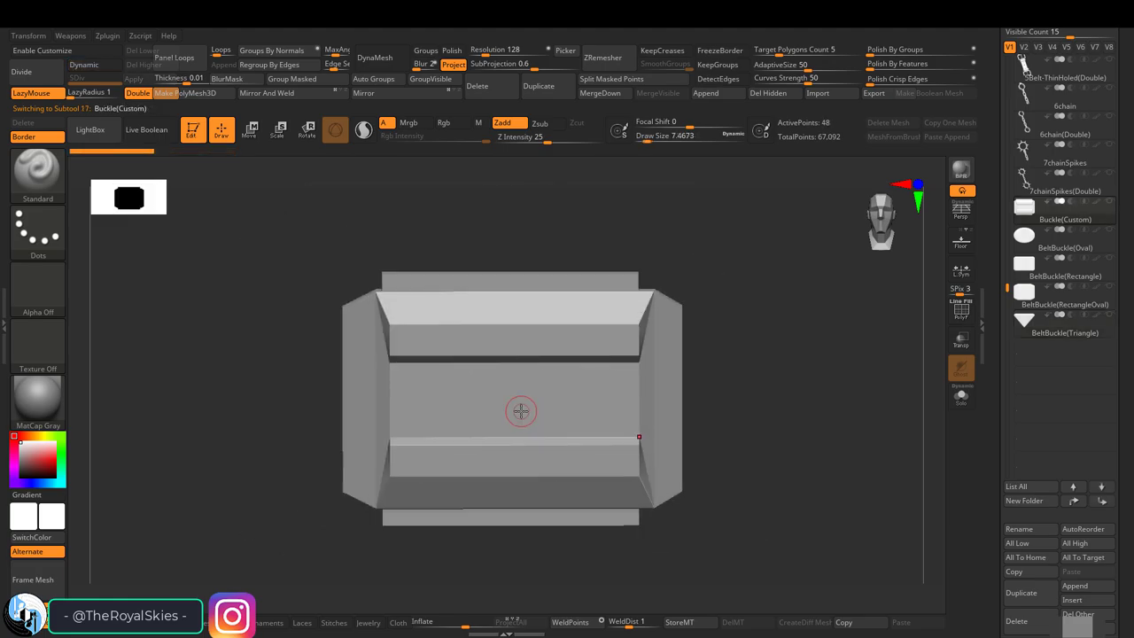
pyautogui.moveTo(519, 410); pyautogui.dragTo(481, 430, button='right')
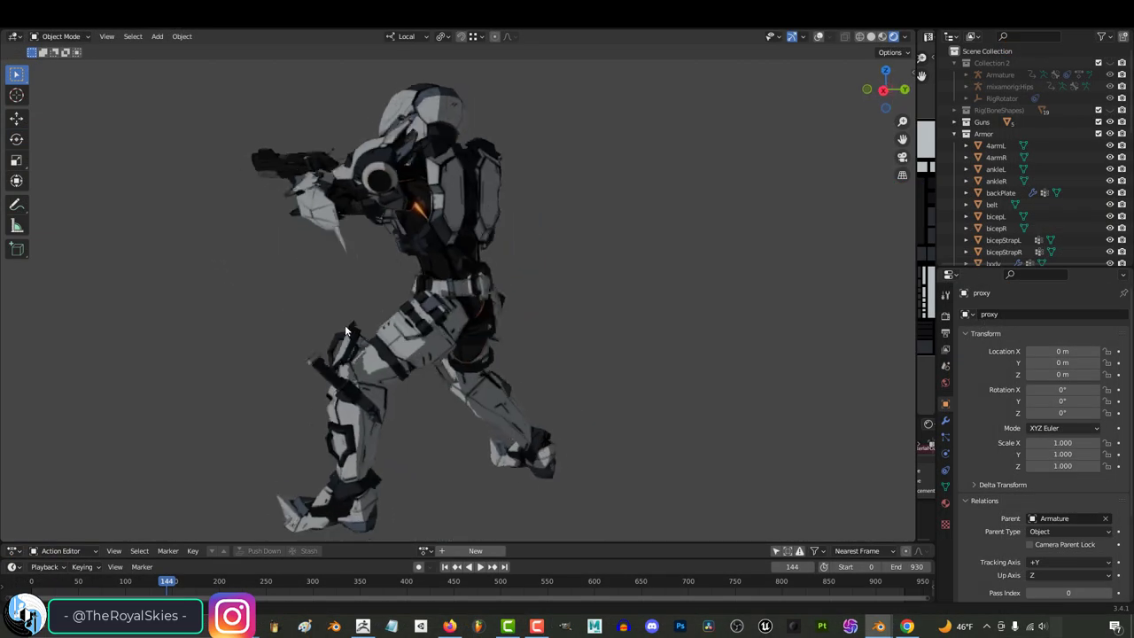
# Step: Orbit and zoom around the armored character's belt buckle in Blender
pyautogui.moveTo(345, 324); pyautogui.dragTo(463, 302, button='middle')
pyautogui.scroll(10, 463, 303)
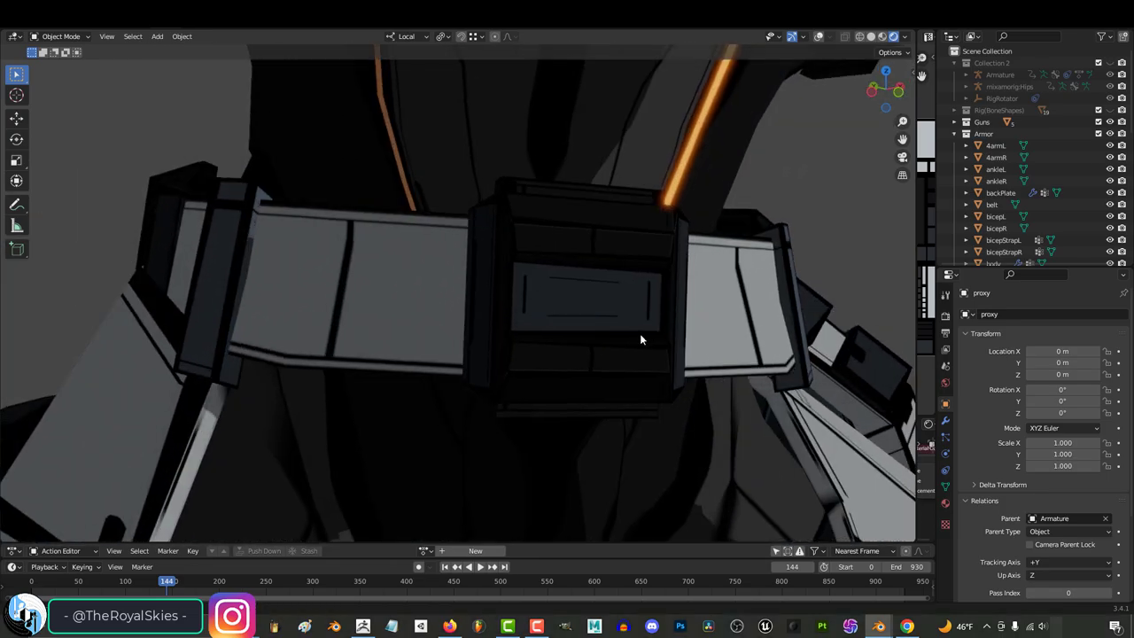
pyautogui.moveTo(640, 339)
pyautogui.mouseDown(button='middle')
pyautogui.moveTo(679, 331)
pyautogui.moveTo(678, 306)
pyautogui.moveTo(587, 311)
pyautogui.mouseUp(button='middle')
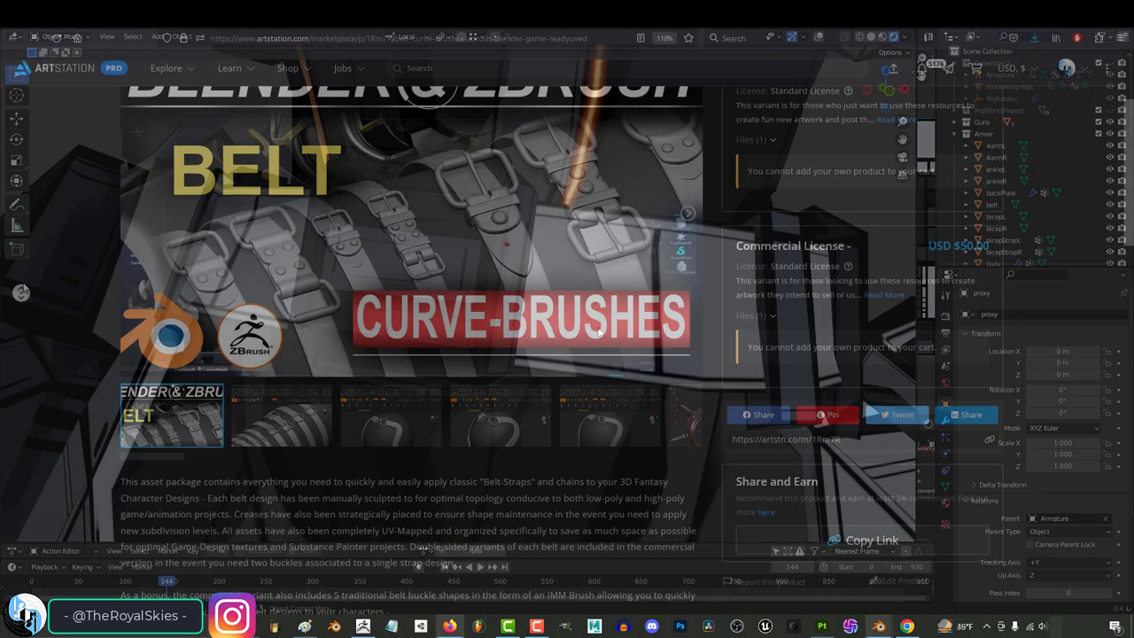
# Step: Expand and select the Personal License description, then orbit the Blender belt piece set
pyautogui.scroll(2, 25, 274)
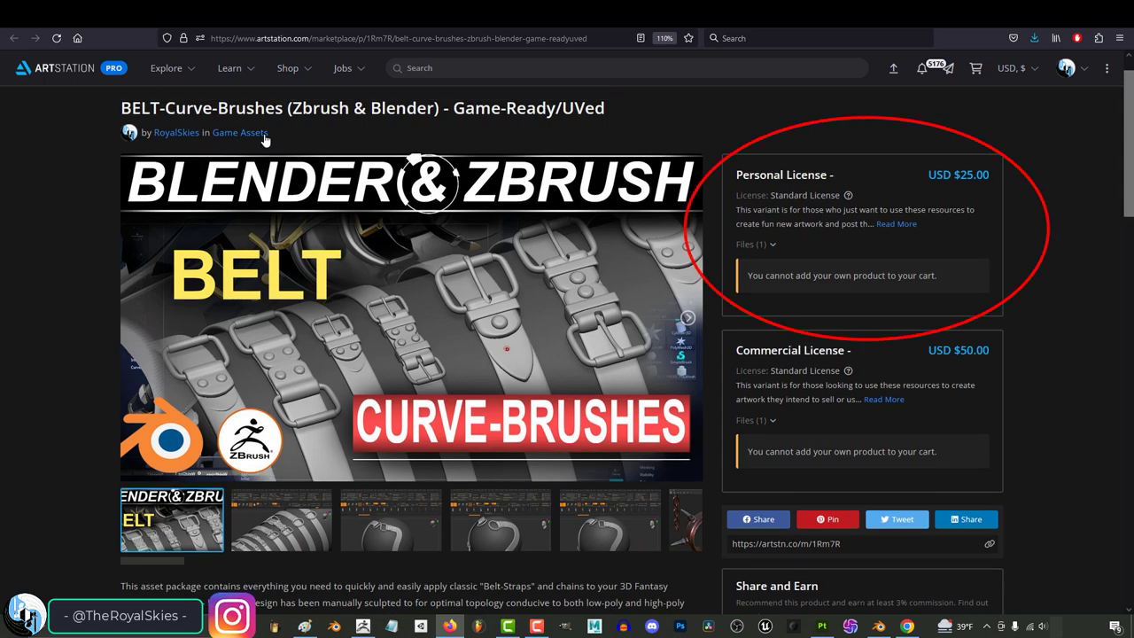
pyautogui.click(889, 225)
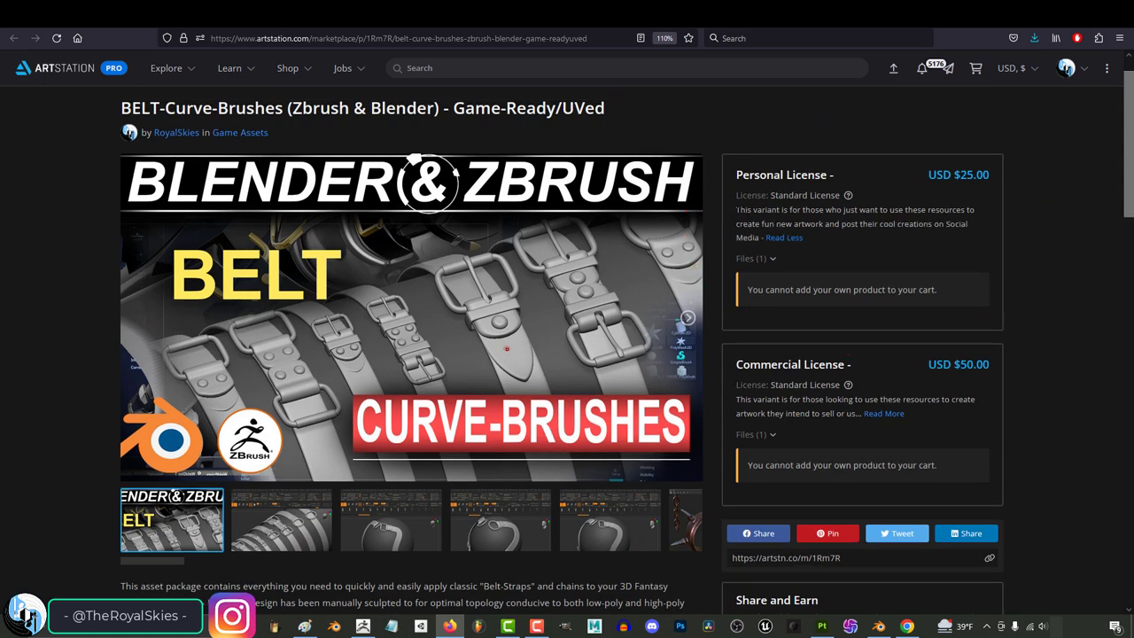
pyautogui.moveTo(735, 208); pyautogui.dragTo(759, 238)
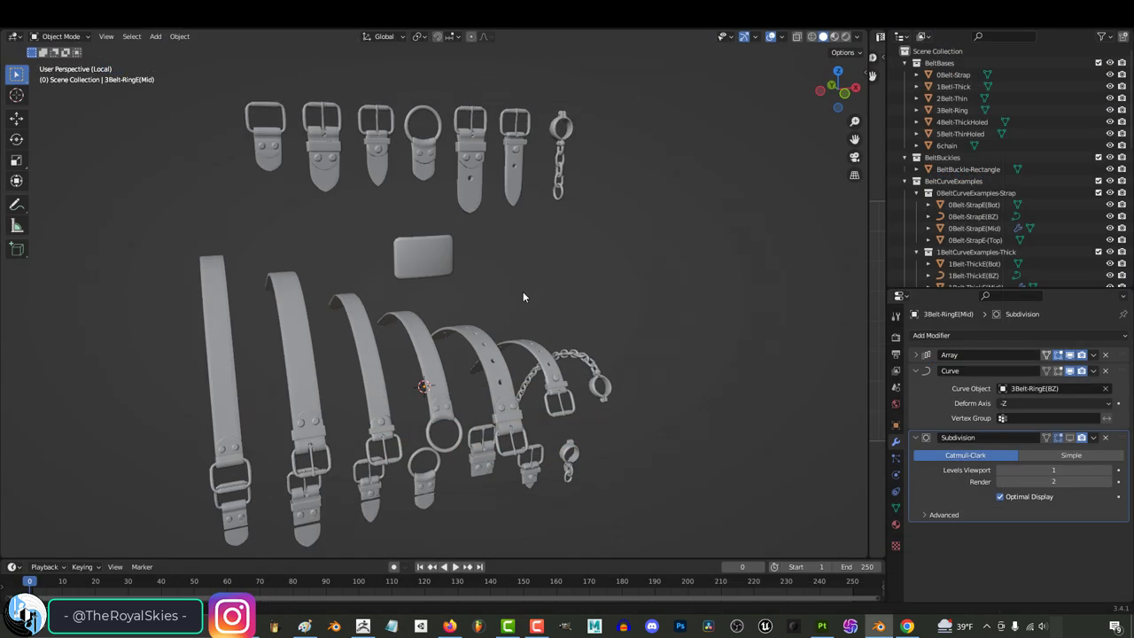
pyautogui.moveTo(523, 291)
pyautogui.mouseDown(button='middle')
pyautogui.moveTo(393, 289)
pyautogui.moveTo(218, 227)
pyautogui.moveTo(66, 238)
pyautogui.moveTo(845, 291)
pyautogui.mouseUp(button='middle')
pyautogui.click(549, 430)
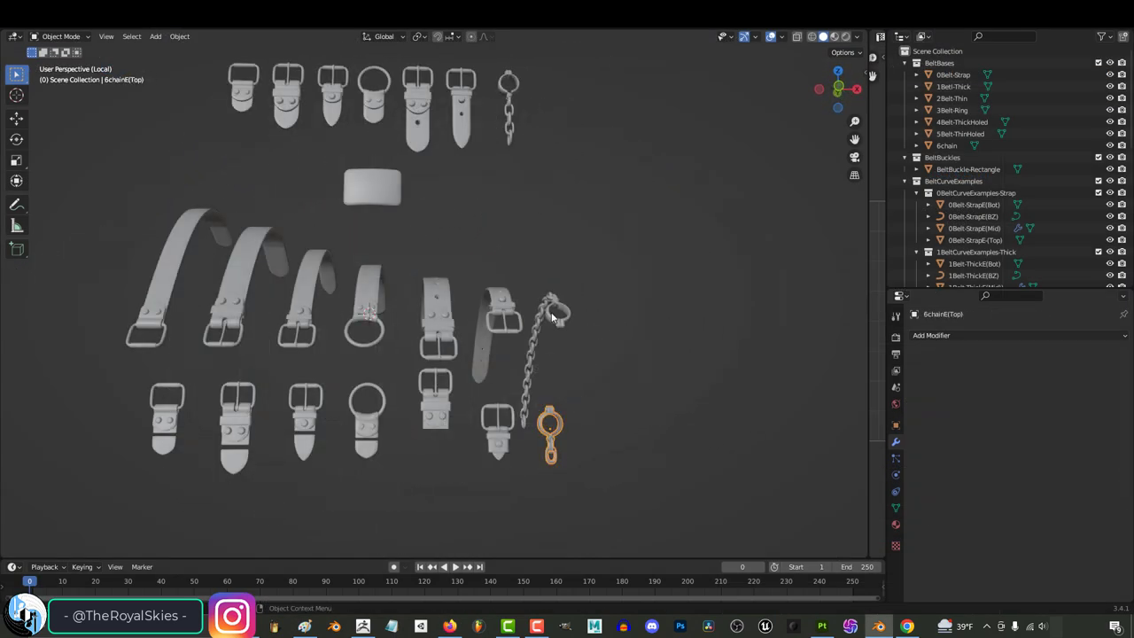
pyautogui.moveTo(609, 276); pyautogui.dragTo(442, 258, button='middle')
pyautogui.click(409, 215)
pyautogui.moveTo(409, 215); pyautogui.dragTo(481, 288, button='middle')
pyautogui.scroll(2, 522, 278)
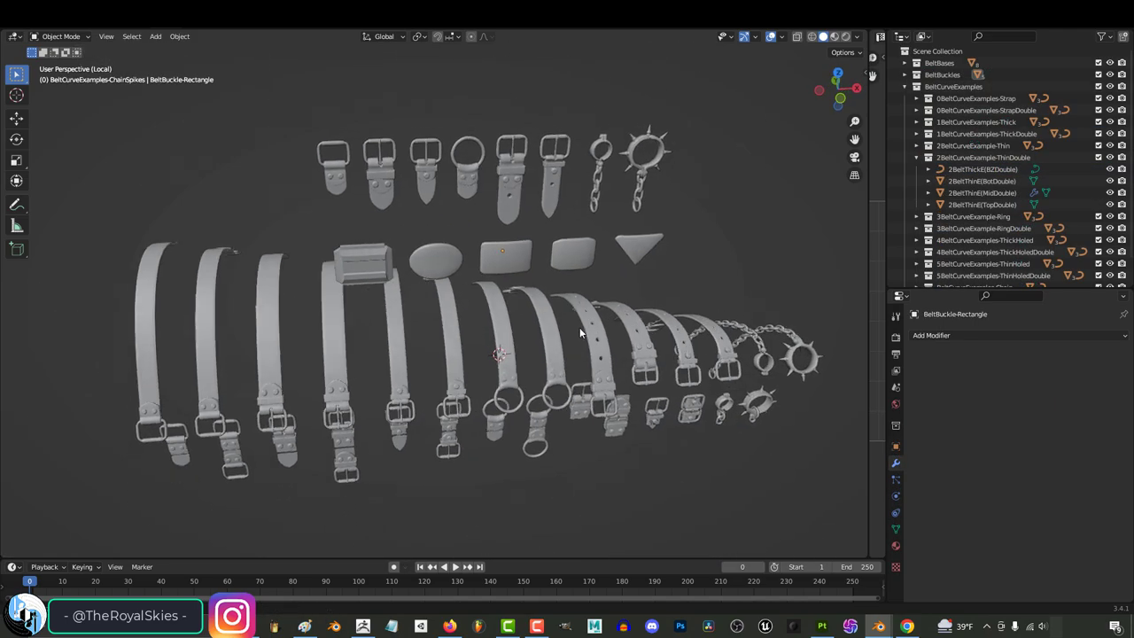
pyautogui.moveTo(519, 329); pyautogui.dragTo(199, 448, button='middle')
pyautogui.click(683, 354)
pyautogui.scroll(4, 662, 381)
pyautogui.click(329, 478)
pyautogui.scroll(4, 606, 386)
pyautogui.scroll(-3, 606, 387)
pyautogui.moveTo(628, 397); pyautogui.dragTo(104, 341, button='middle')
pyautogui.scroll(3, 416, 314)
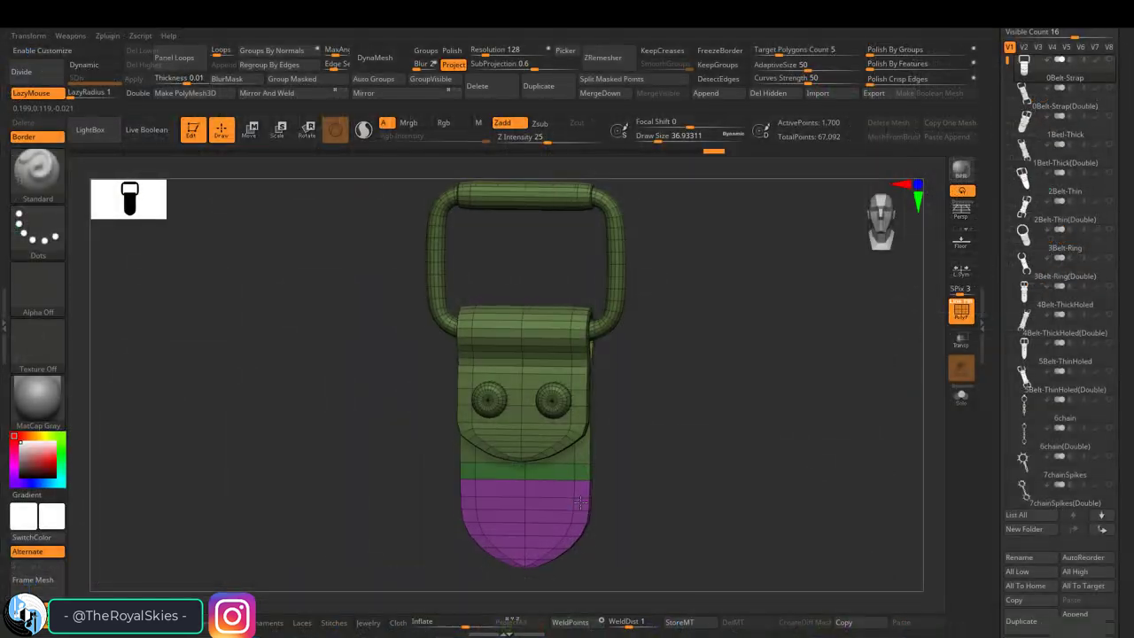
pyautogui.moveTo(425, 471); pyautogui.dragTo(357, 494)
pyautogui.keyDown('alt'); pyautogui.click(525, 522); pyautogui.keyUp('alt')
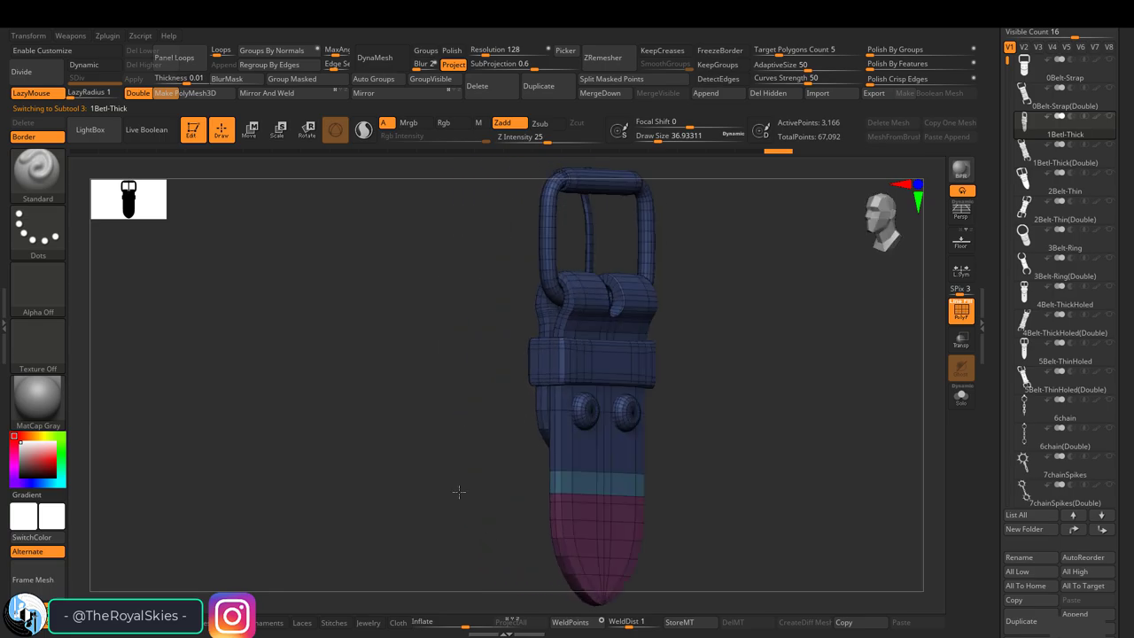
pyautogui.moveTo(458, 491); pyautogui.dragTo(293, 513)
pyautogui.hotkey('shift', 'f')
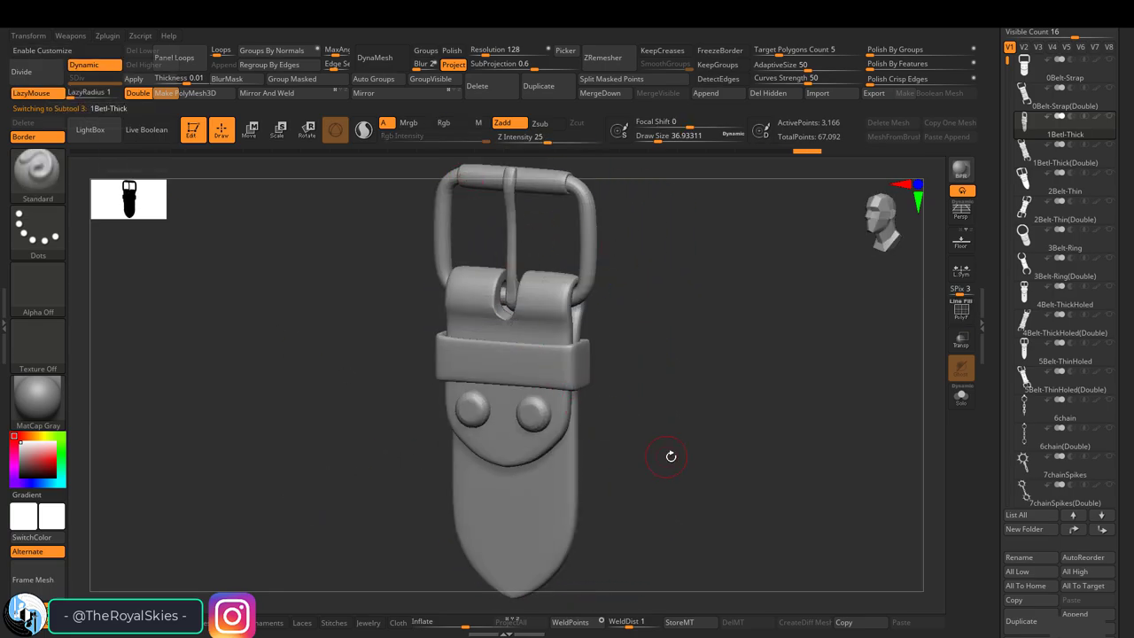
pyautogui.moveTo(673, 455); pyautogui.dragTo(430, 441)
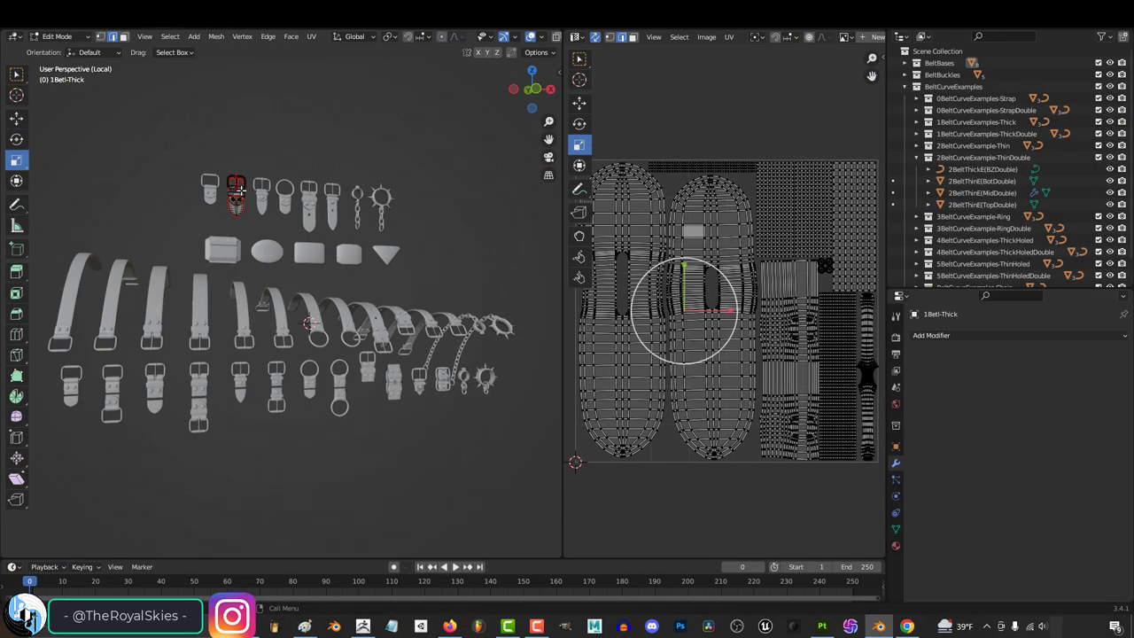
pyautogui.press('Tab')
pyautogui.click(261, 193)
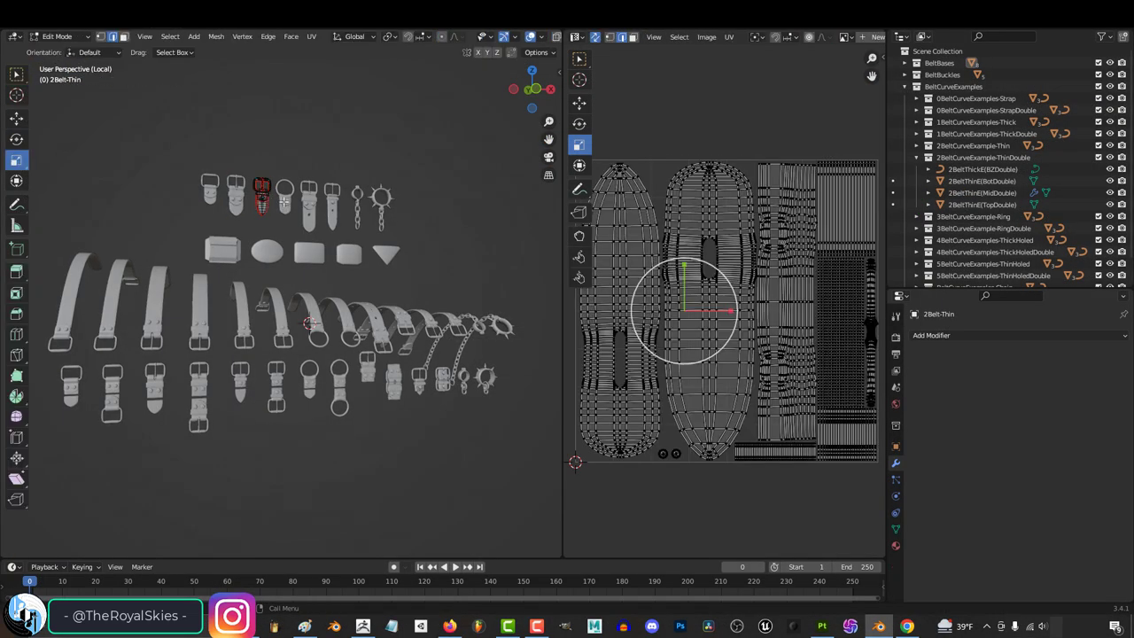
pyautogui.press('Tab')
pyautogui.press('Tab')
pyautogui.click(332, 205)
pyautogui.press('Tab')
pyautogui.press('Tab')
pyautogui.click(363, 213)
pyautogui.press('Tab')
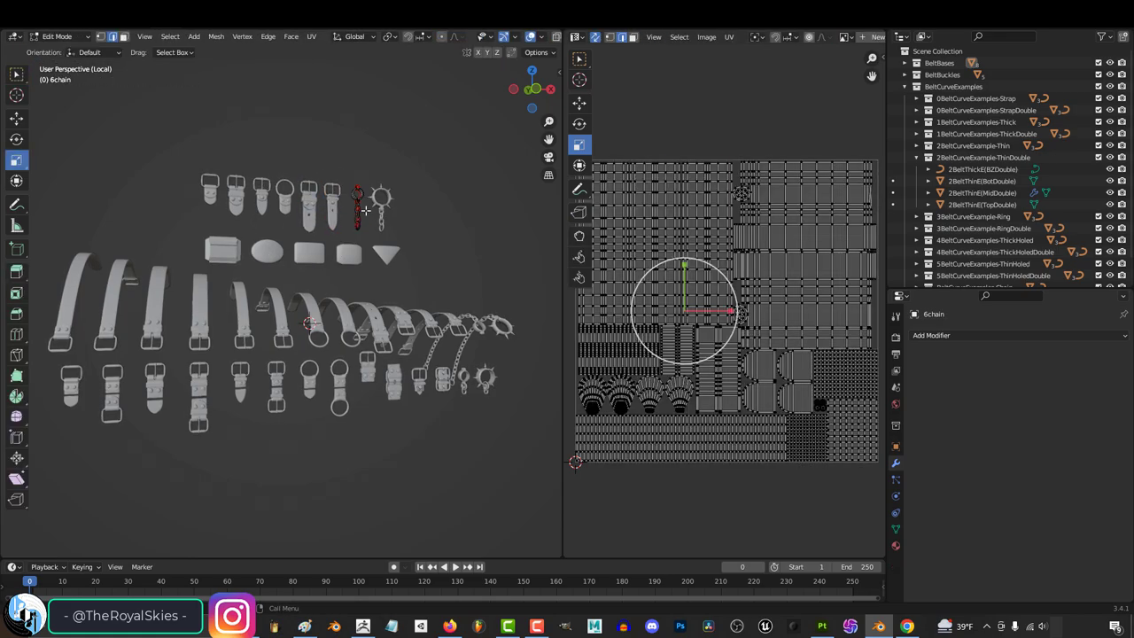
pyautogui.press('Tab')
pyautogui.click(383, 211)
pyautogui.press('Tab')
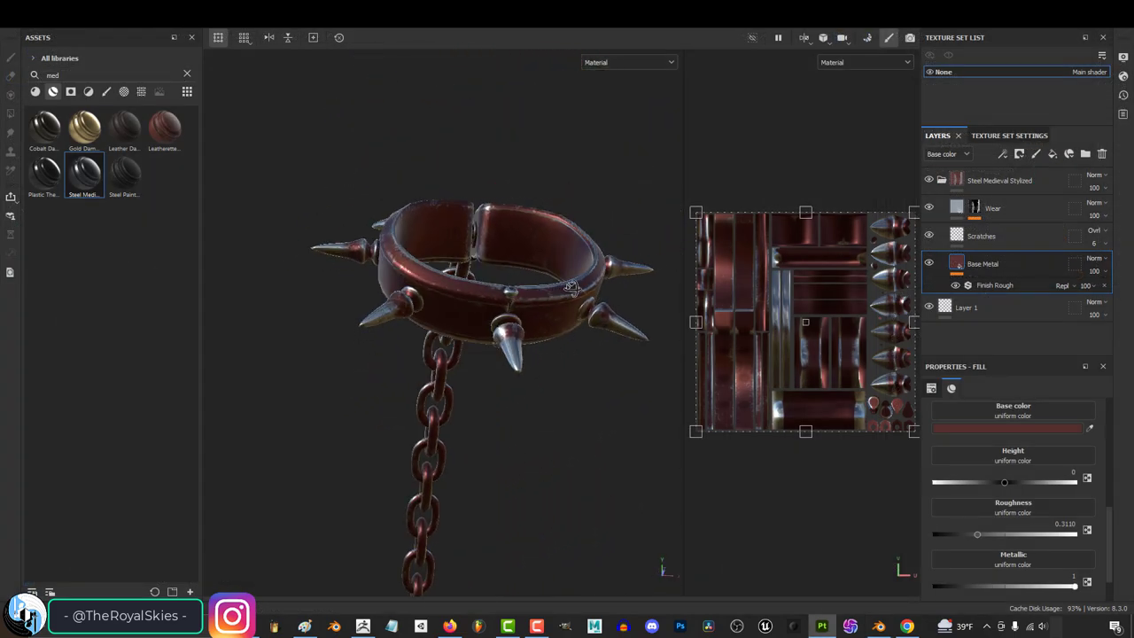
pyautogui.keyDown('alt'); pyautogui.moveTo(571, 288); pyautogui.dragTo(761, 315); pyautogui.keyUp('alt')
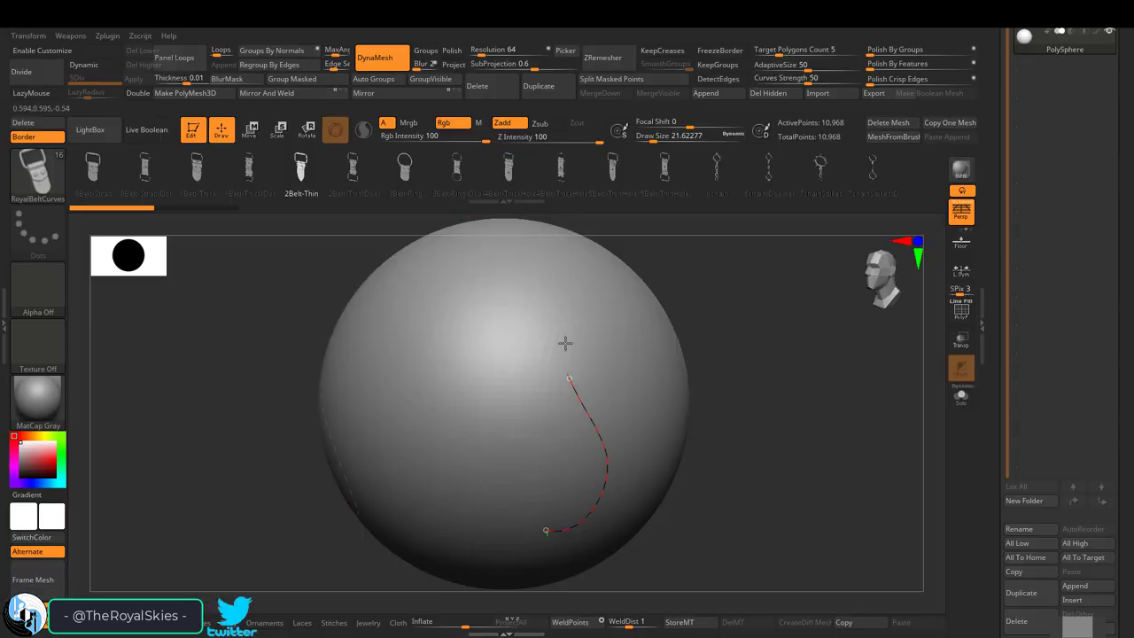
# Step: Drag the curve's end point toward the upper right to lengthen the buckled belt
pyautogui.moveTo(569, 378); pyautogui.dragTo(641, 290)
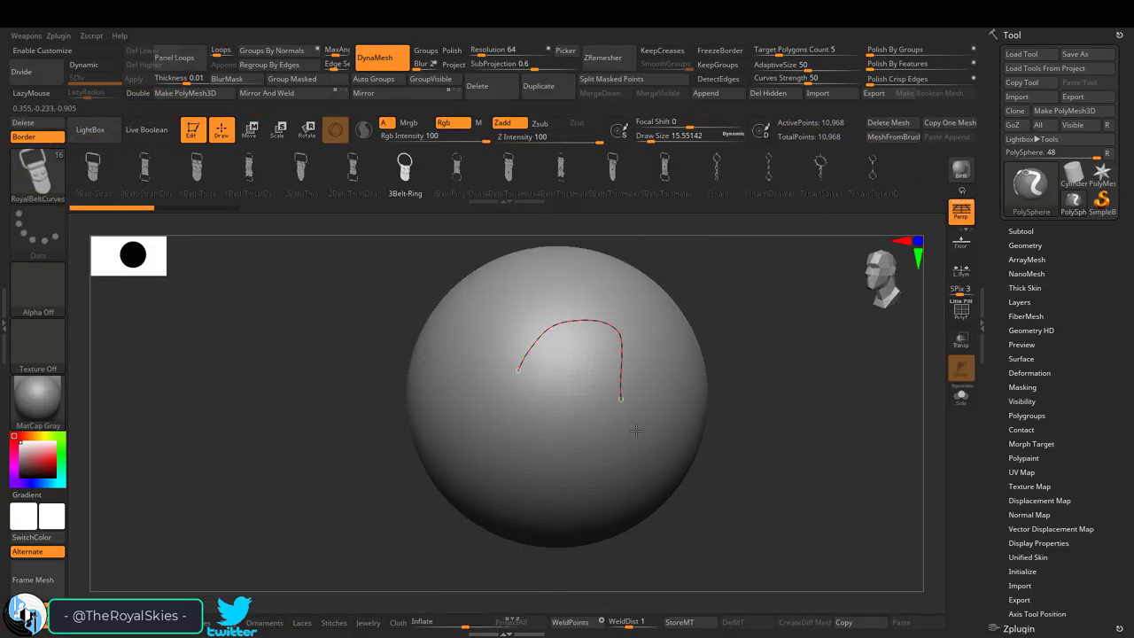
# Step: Draw a buckled belt across the sphere and wrap belts around the cylinder and capsule
pyautogui.moveTo(636, 430); pyautogui.dragTo(655, 401)
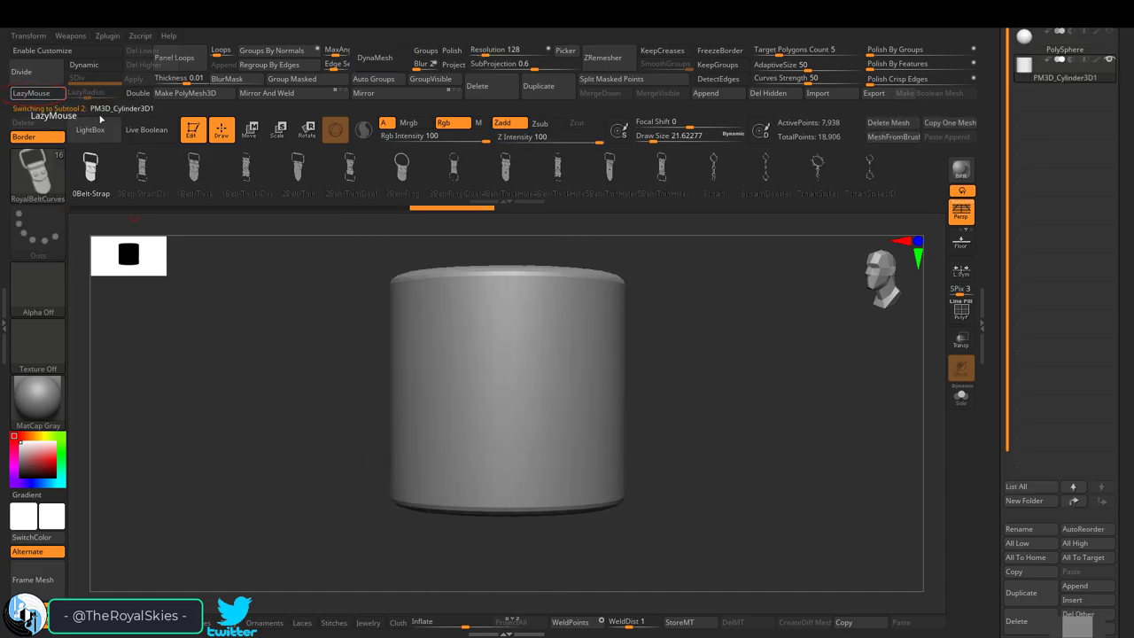
pyautogui.keyDown('shift'); pyautogui.moveTo(571, 343); pyautogui.dragTo(742, 341); pyautogui.keyUp('shift')
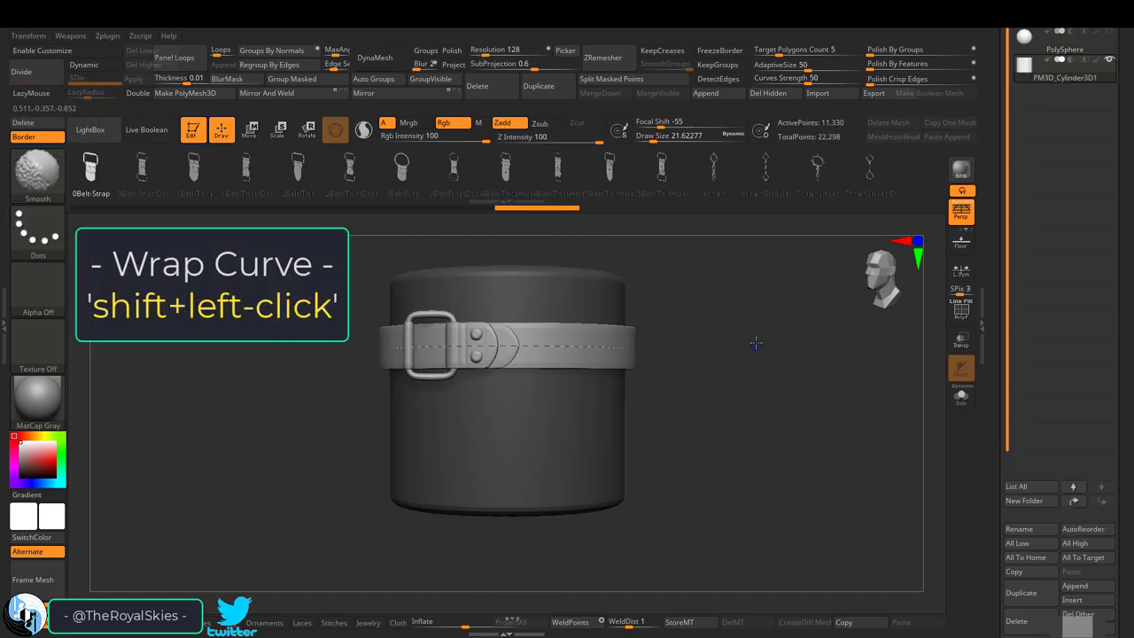
pyautogui.keyDown('shift'); pyautogui.click(755, 343); pyautogui.keyUp('shift')
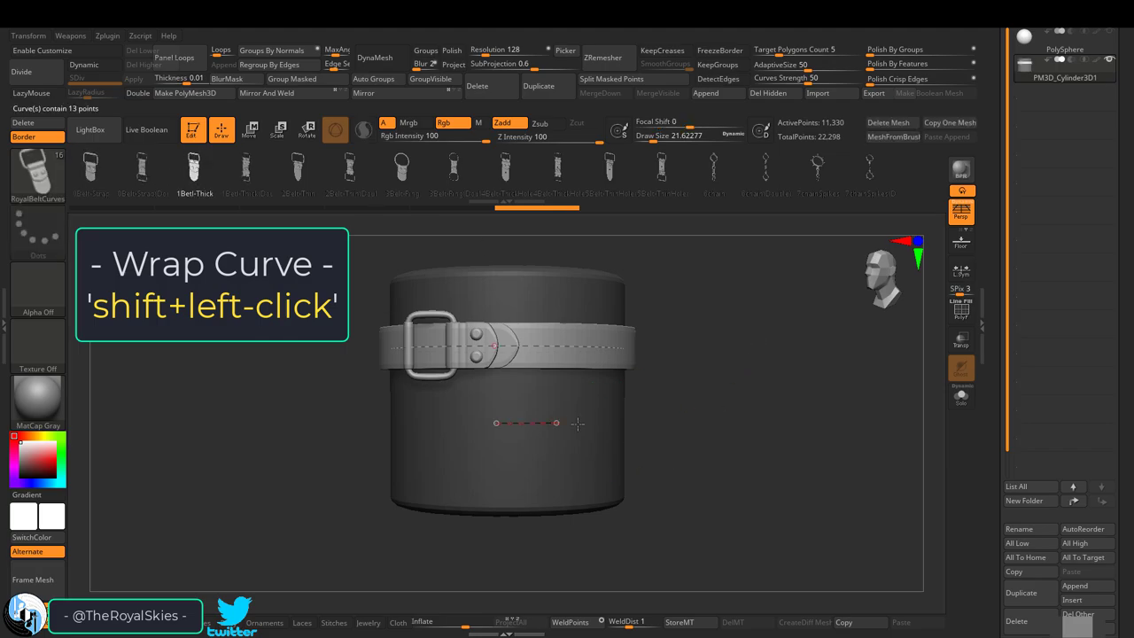
pyautogui.keyDown('shift'); pyautogui.click(741, 418); pyautogui.keyUp('shift')
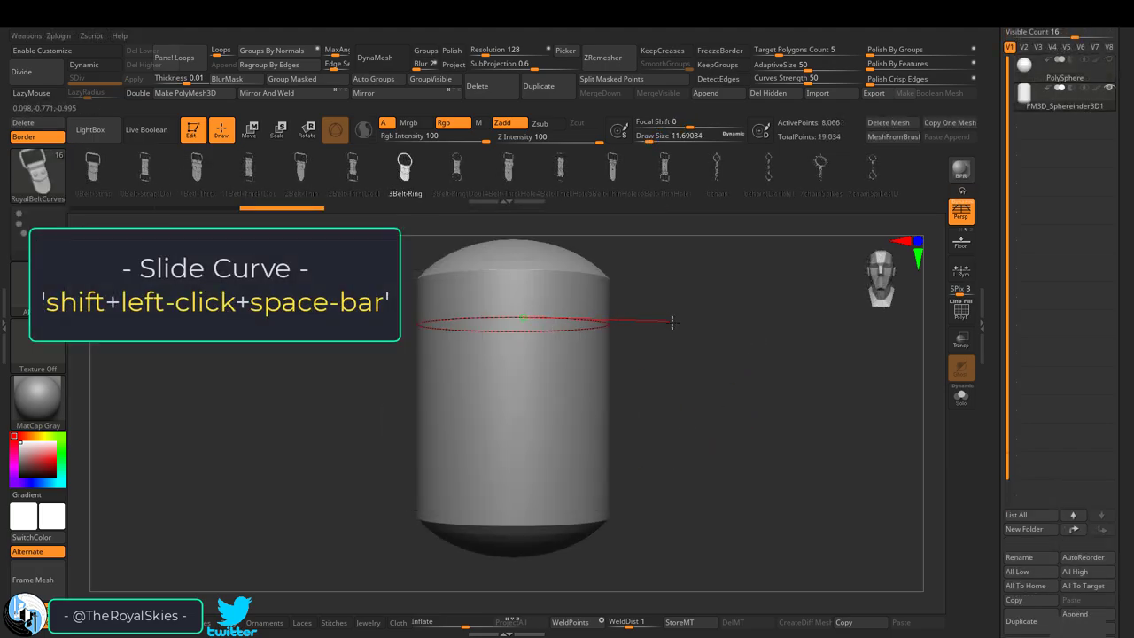
pyautogui.keyDown('shift'); pyautogui.click(690, 467); pyautogui.keyUp('shift')
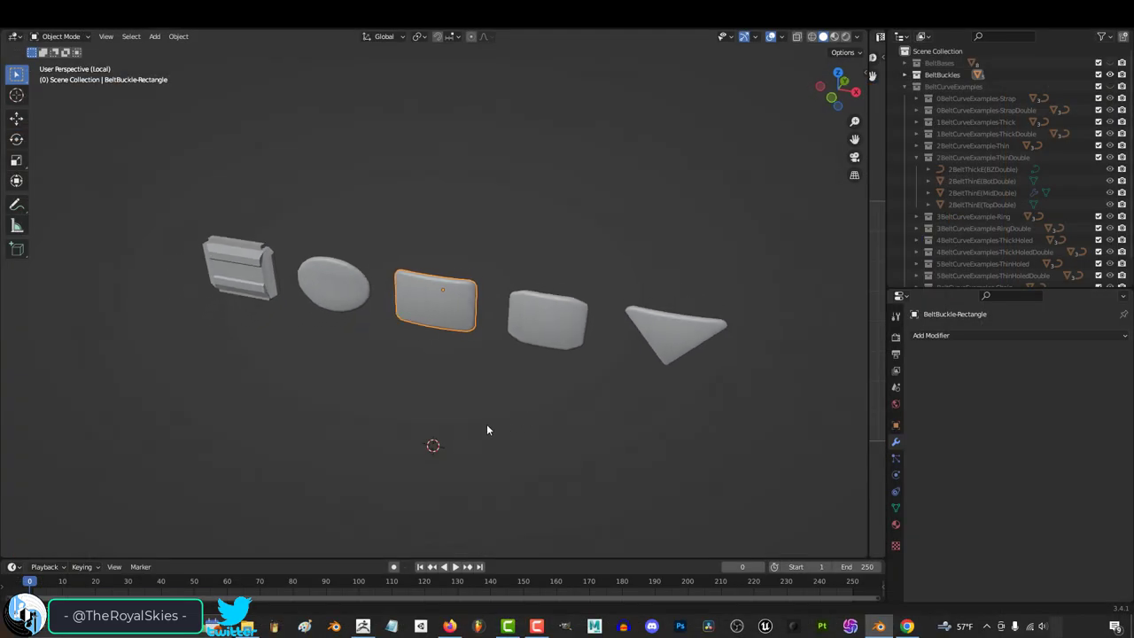
pyautogui.moveTo(487, 431)
pyautogui.mouseDown(button='middle')
pyautogui.moveTo(358, 347)
pyautogui.moveTo(205, 338)
pyautogui.mouseUp(button='middle')
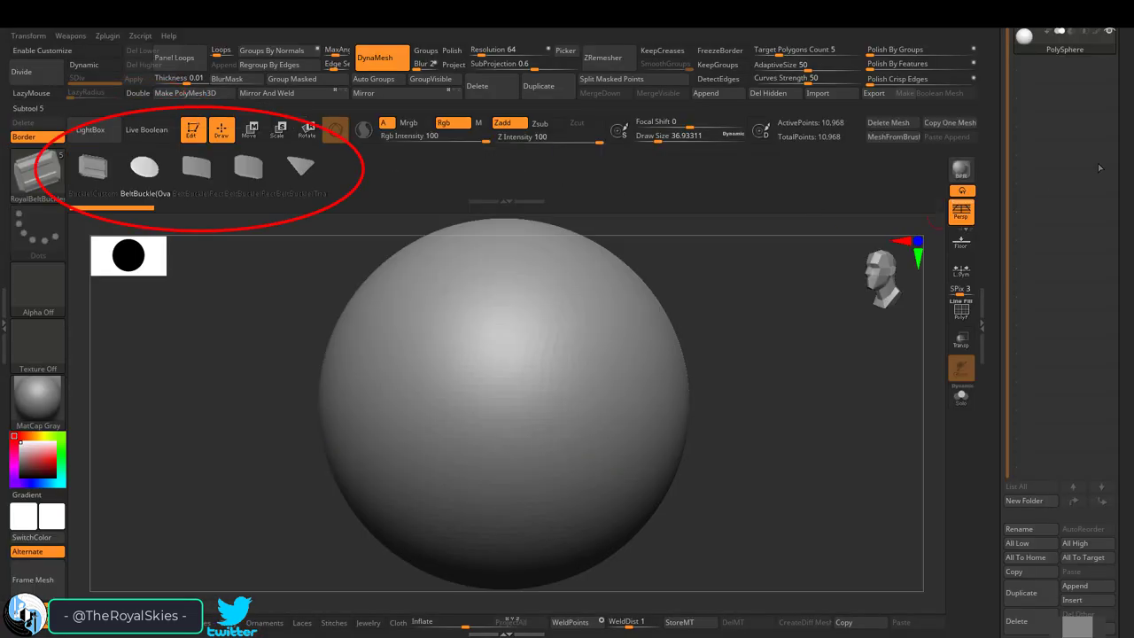
# Step: Insert four RoyalBeltBuckles pieces across the sphere
pyautogui.moveTo(545, 292); pyautogui.dragTo(566, 305)
pyautogui.moveTo(611, 412); pyautogui.dragTo(638, 434)
pyautogui.moveTo(483, 403); pyautogui.dragTo(522, 460)
pyautogui.moveTo(442, 292); pyautogui.dragTo(474, 319)
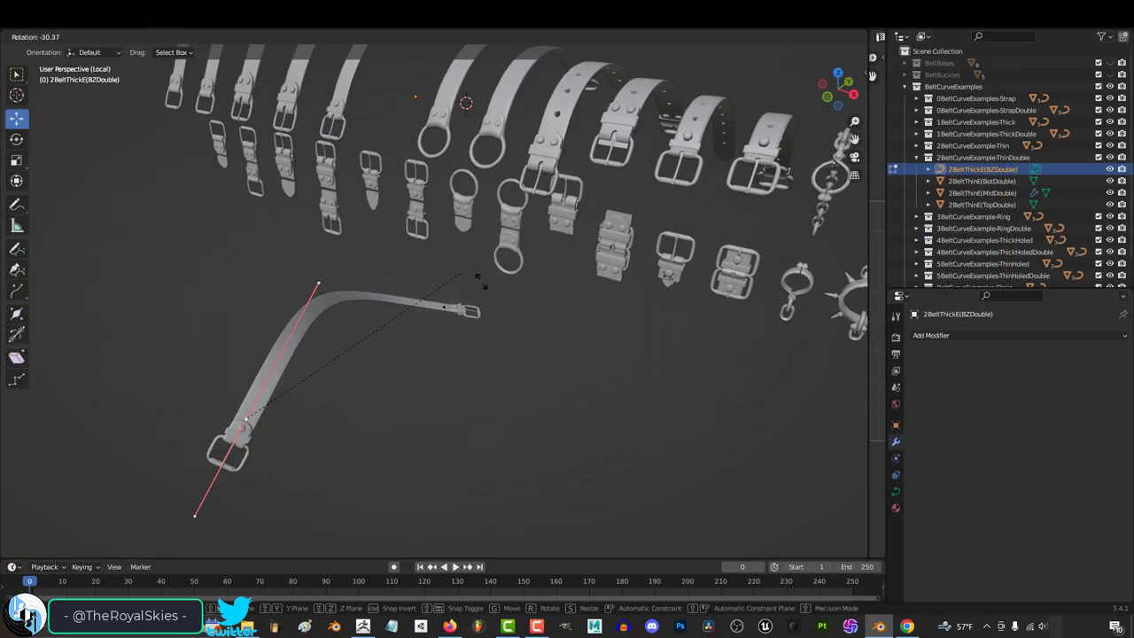
# Step: Reshape the belt's bend, then remove 0Belt-StrapE(Mid)'s Array, Curve and Subdivision modifiers
pyautogui.moveTo(500, 304); pyautogui.dragTo(450, 412, button='middle')
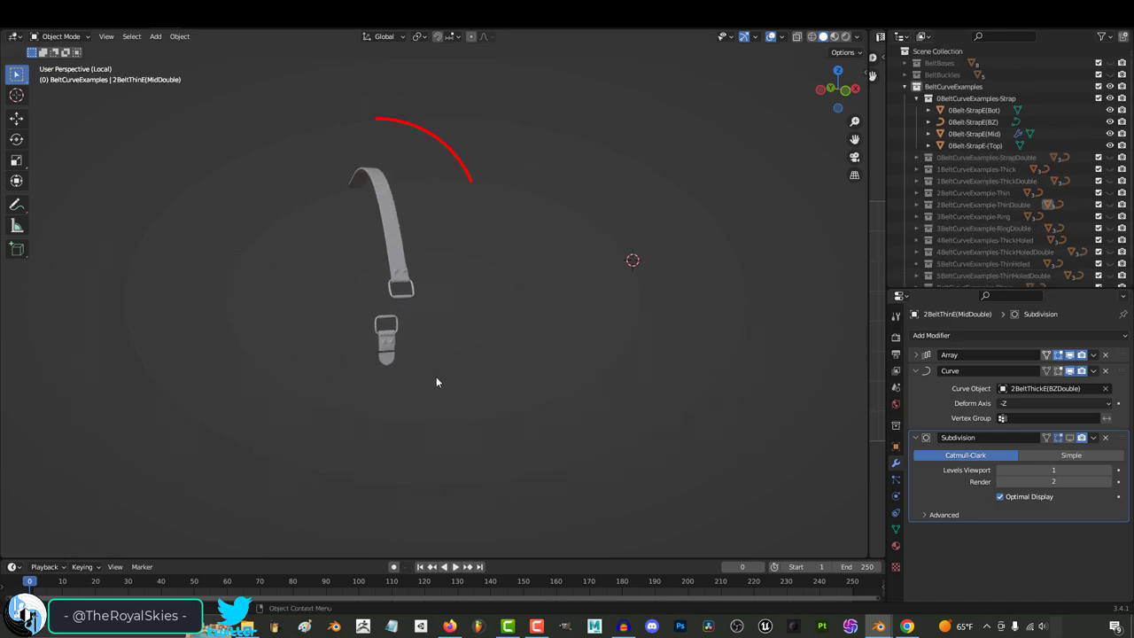
pyautogui.click(399, 230)
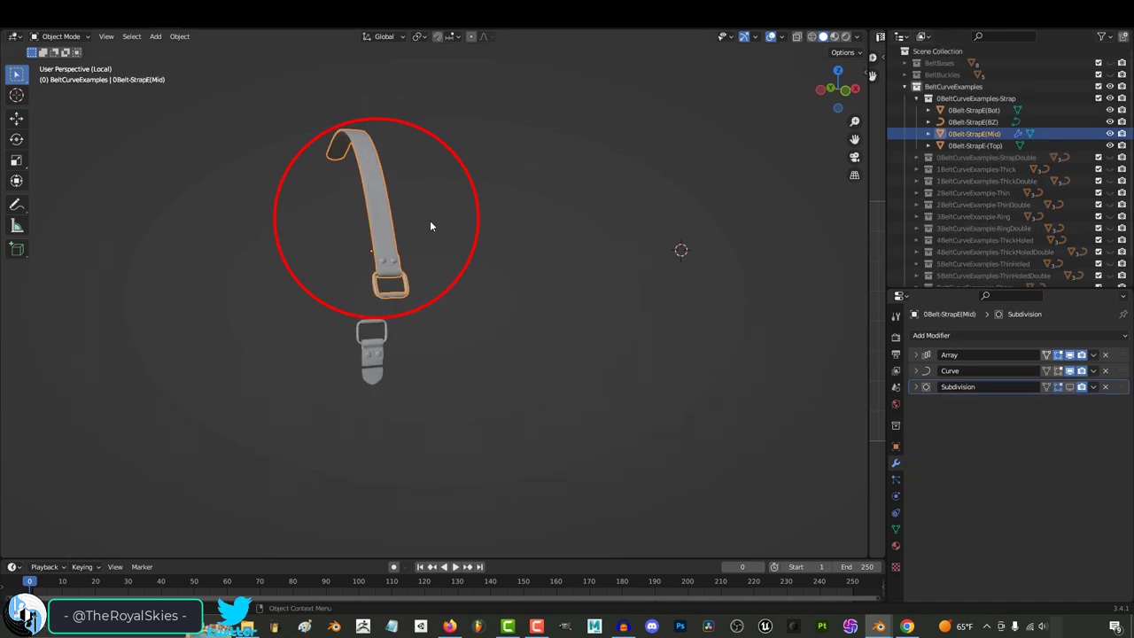
pyautogui.click(1105, 355)
pyautogui.click(1104, 355)
pyautogui.click(1105, 355)
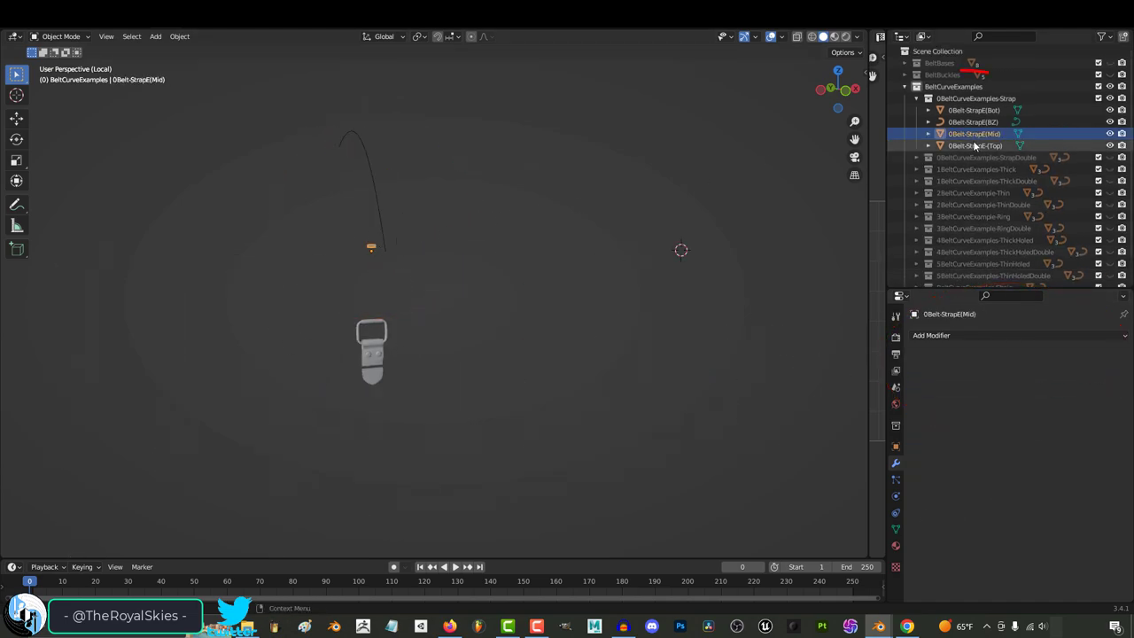
# Step: Move the Mid, Bot and Top strap pieces back to the world origin and frame them front-on
pyautogui.keyDown('ctrl'); pyautogui.click(975, 110); pyautogui.keyUp('ctrl')
pyautogui.keyDown('ctrl'); pyautogui.click(1002, 146); pyautogui.keyUp('ctrl')
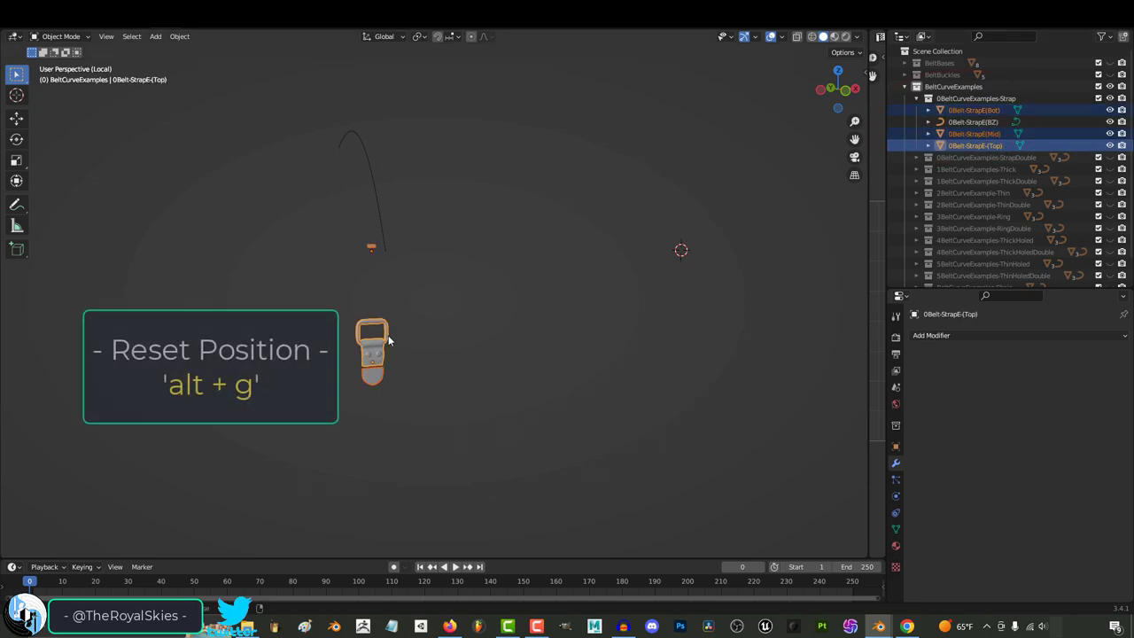
pyautogui.hotkey('alt', 'g')
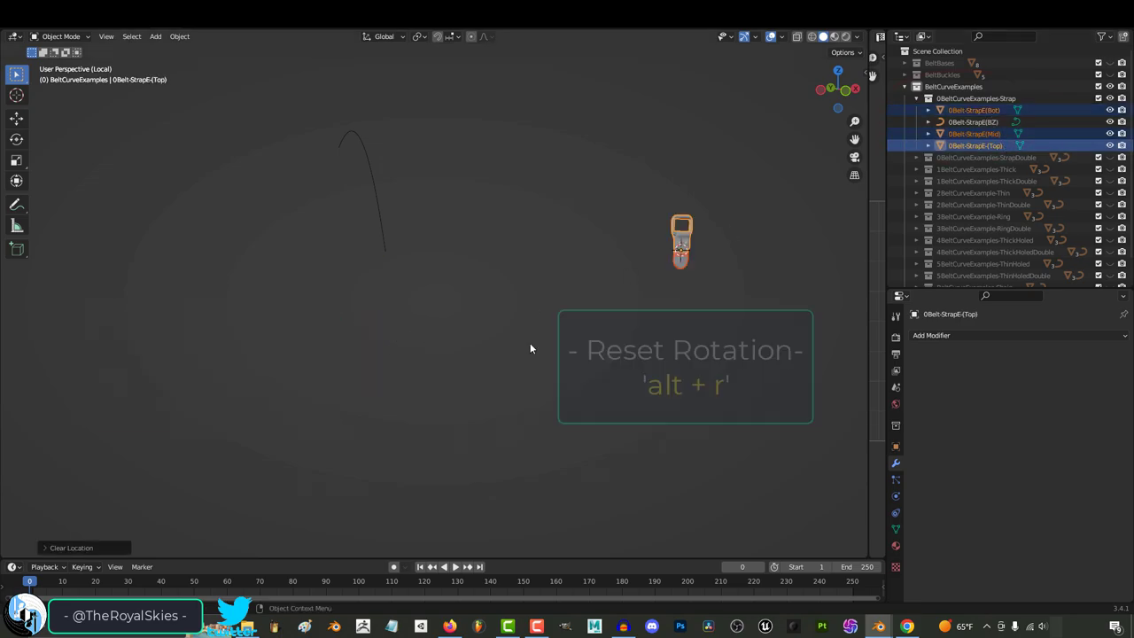
pyautogui.press('KP_1')
pyautogui.press('KP_Decimal')
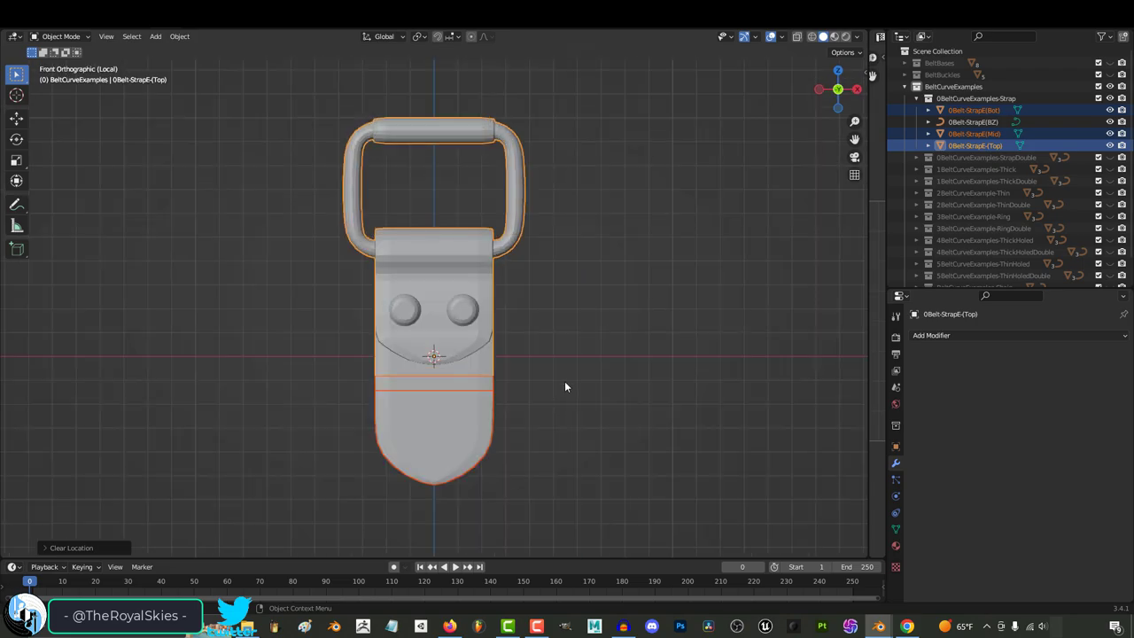
pyautogui.click(563, 382)
pyautogui.moveTo(497, 370); pyautogui.dragTo(466, 290, button='middle')
# Step: In 0Belt-StrapE(Top)'s edit mode, raise the buckle and upper strap vertices along Z
pyautogui.click(467, 290)
pyautogui.press('Tab')
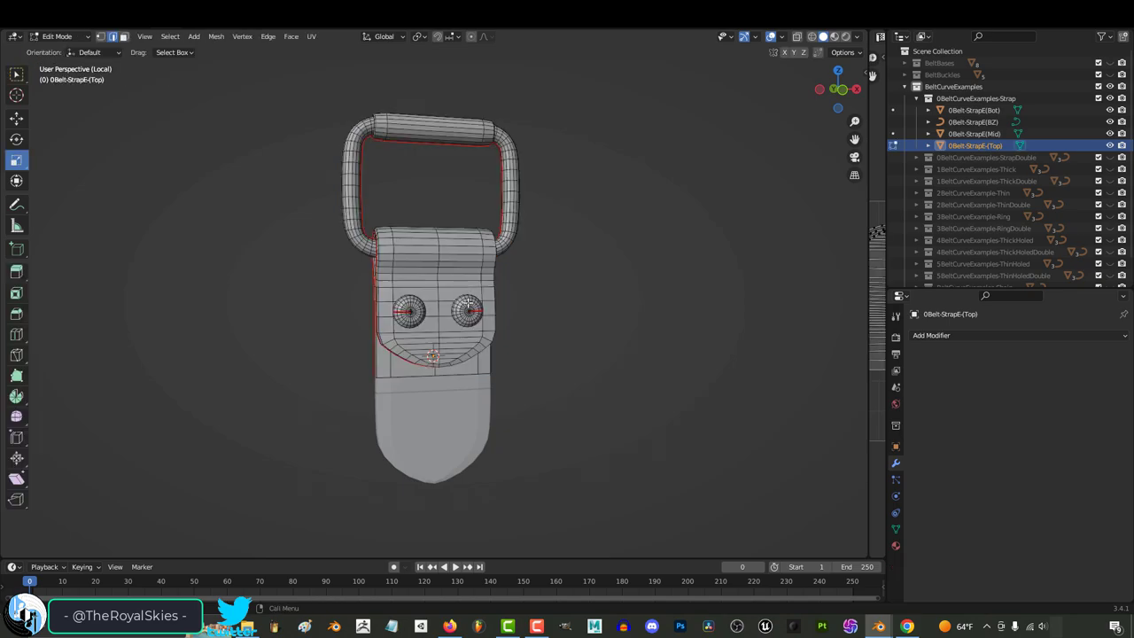
pyautogui.hotkey('alt', 'z')
pyautogui.press('KP_1')
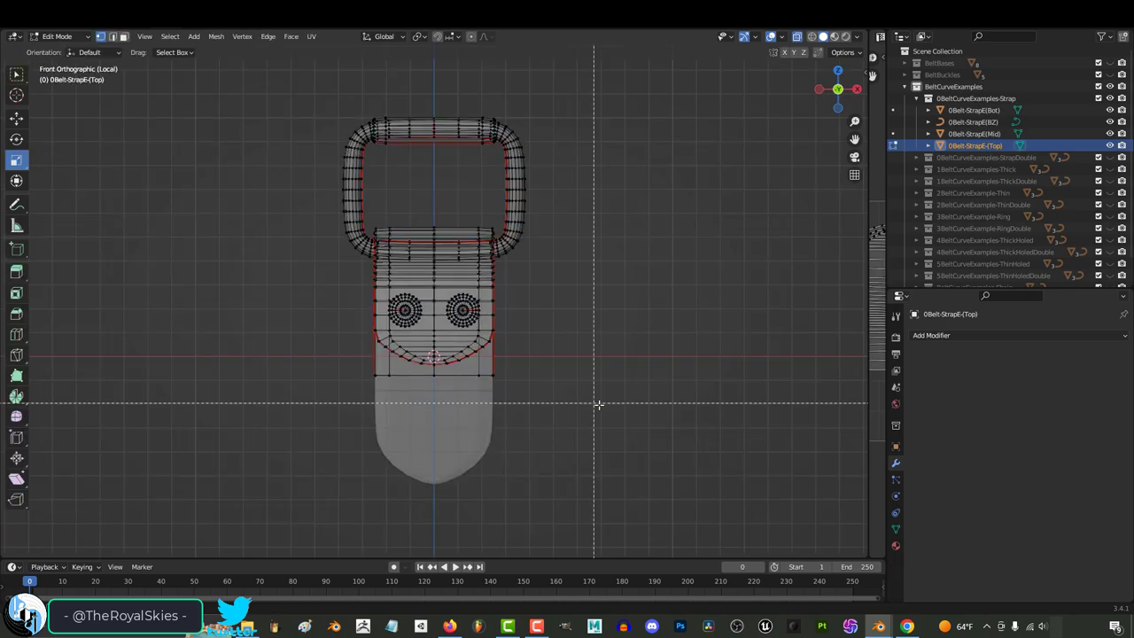
pyautogui.moveTo(608, 407); pyautogui.dragTo(255, 58)
pyautogui.press('g')
pyautogui.press('z')
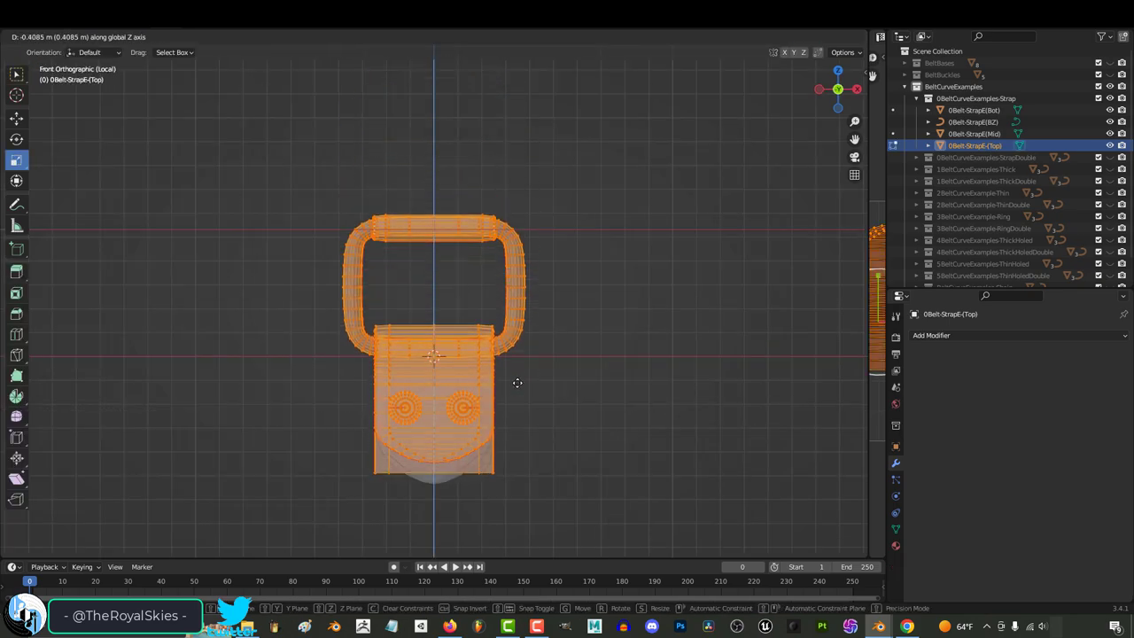
pyautogui.press('Return')
pyautogui.press('Tab')
pyautogui.hotkey('alt', 'z')
pyautogui.click(609, 421)
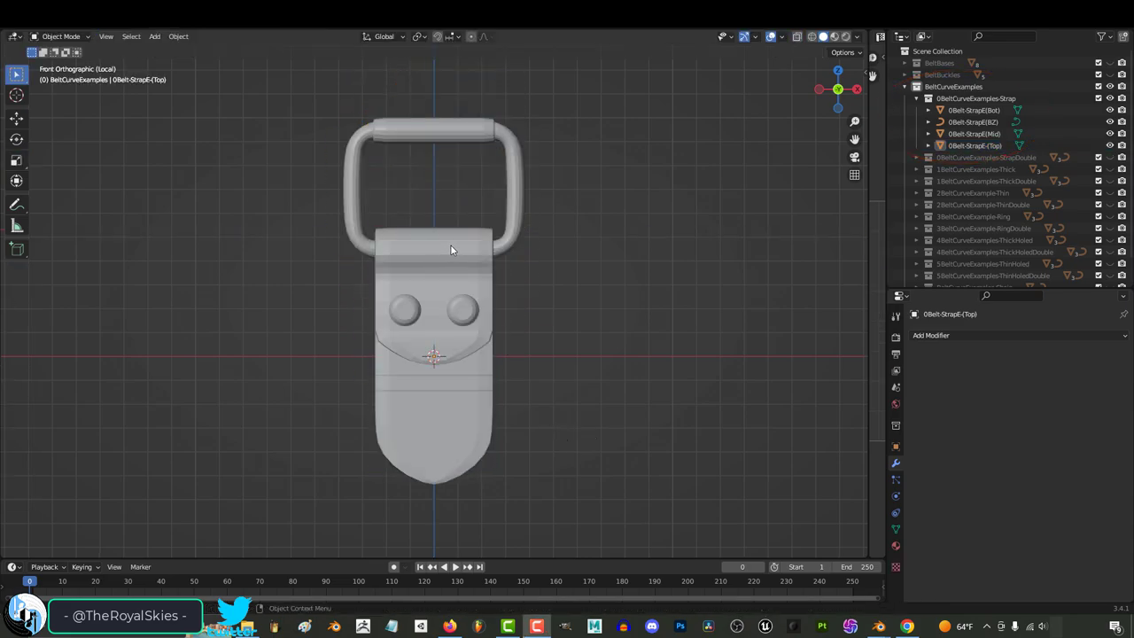
# Step: Copy the buckle, lower end and middle band, and paste them into the character scene
pyautogui.click(451, 249)
pyautogui.click(437, 452)
pyautogui.keyDown('shift'); pyautogui.click(442, 386); pyautogui.keyUp('shift')
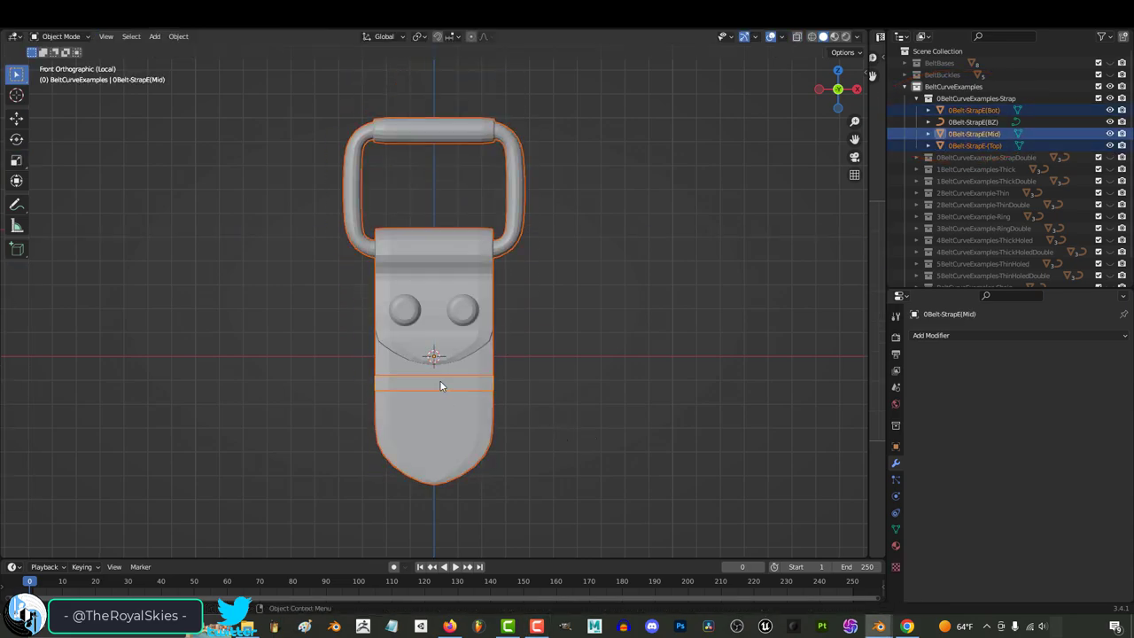
pyautogui.hotkey('ctrl', 'c')
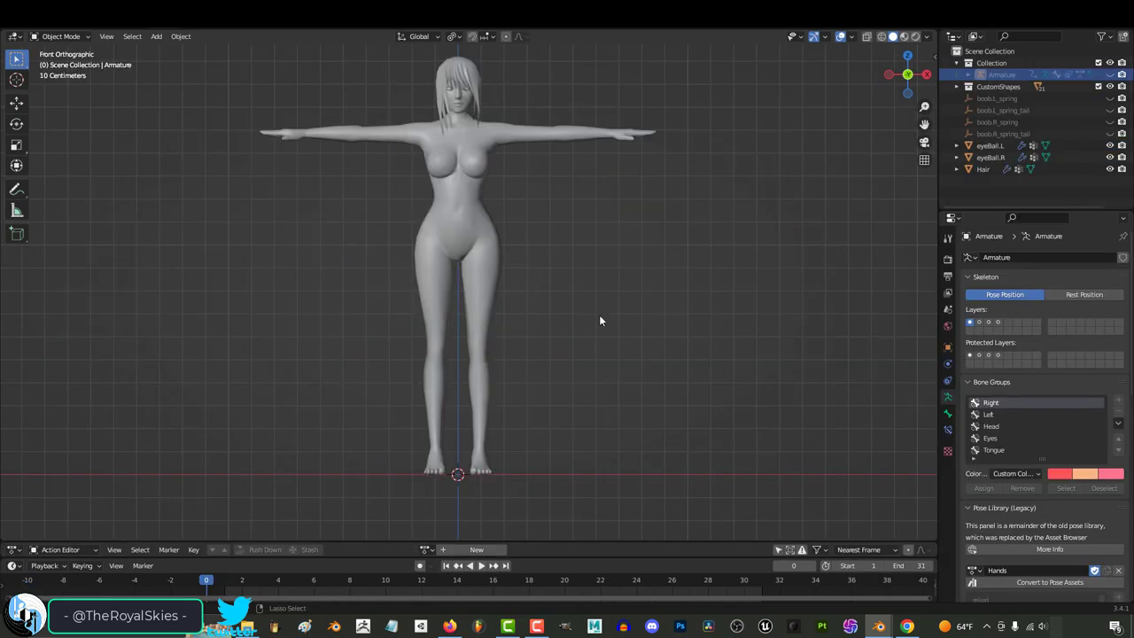
pyautogui.hotkey('ctrl', 'v')
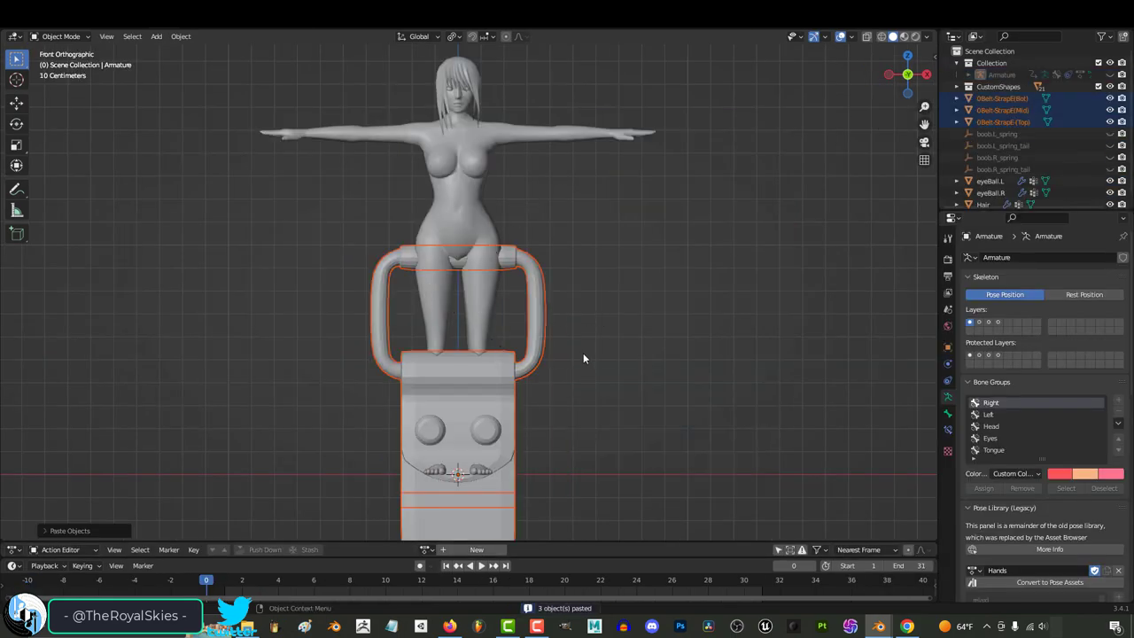
# Step: Scale and place the pasted strap parts, then clear their location and rotation and frame them
pyautogui.scroll(-3, 583, 359)
pyautogui.press('s')
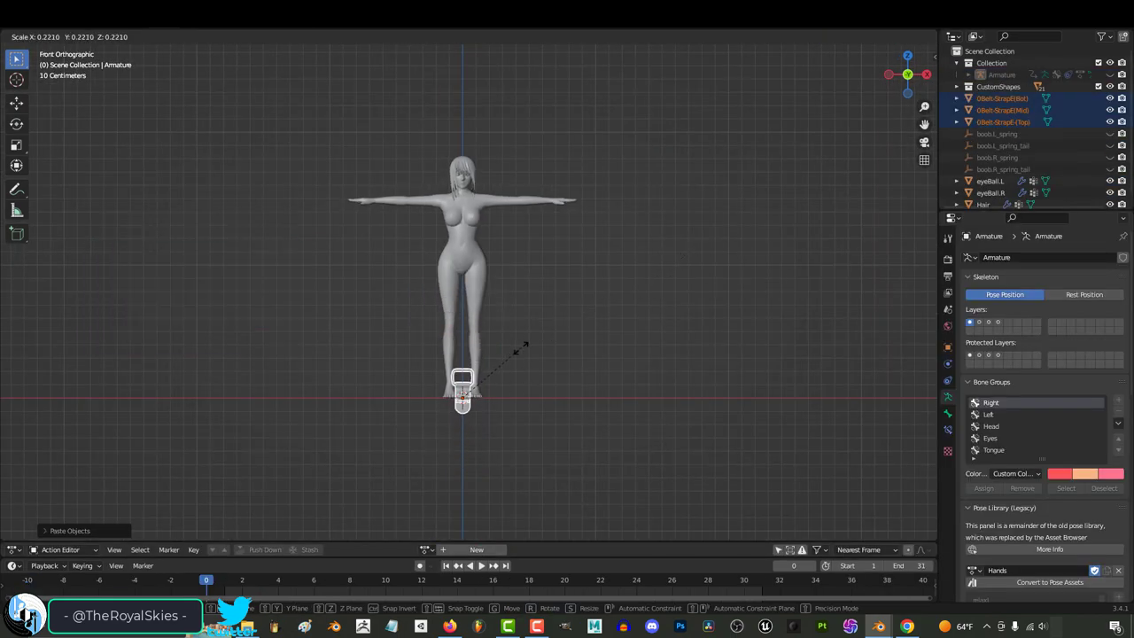
pyautogui.click(527, 232)
pyautogui.scroll(3, 529, 232)
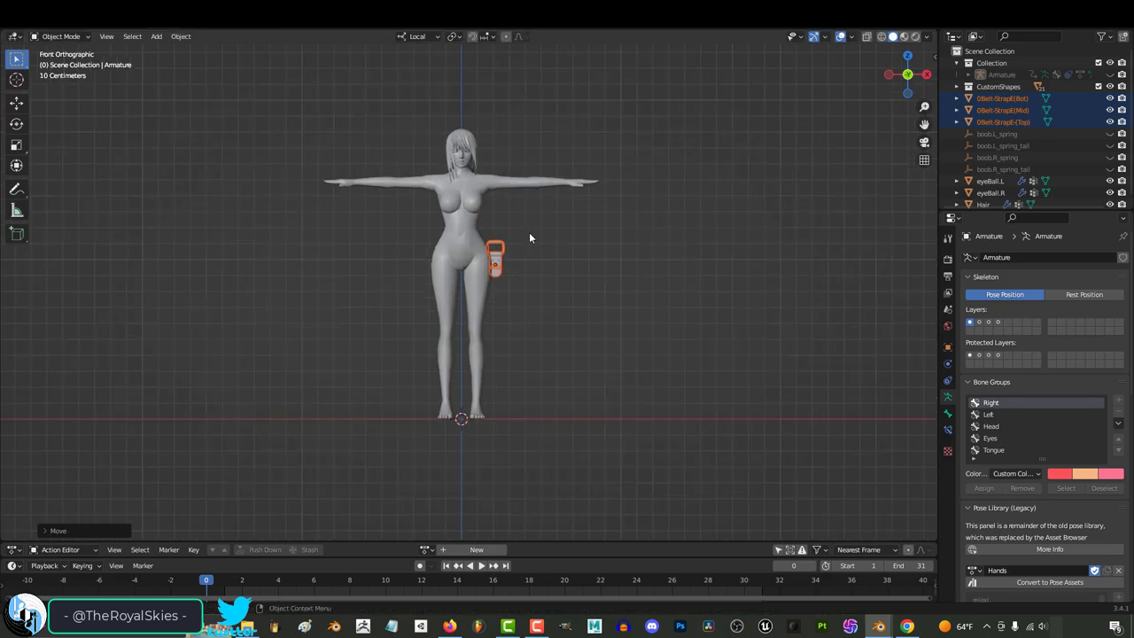
pyautogui.press('g')
pyautogui.click(496, 231)
pyautogui.press('s')
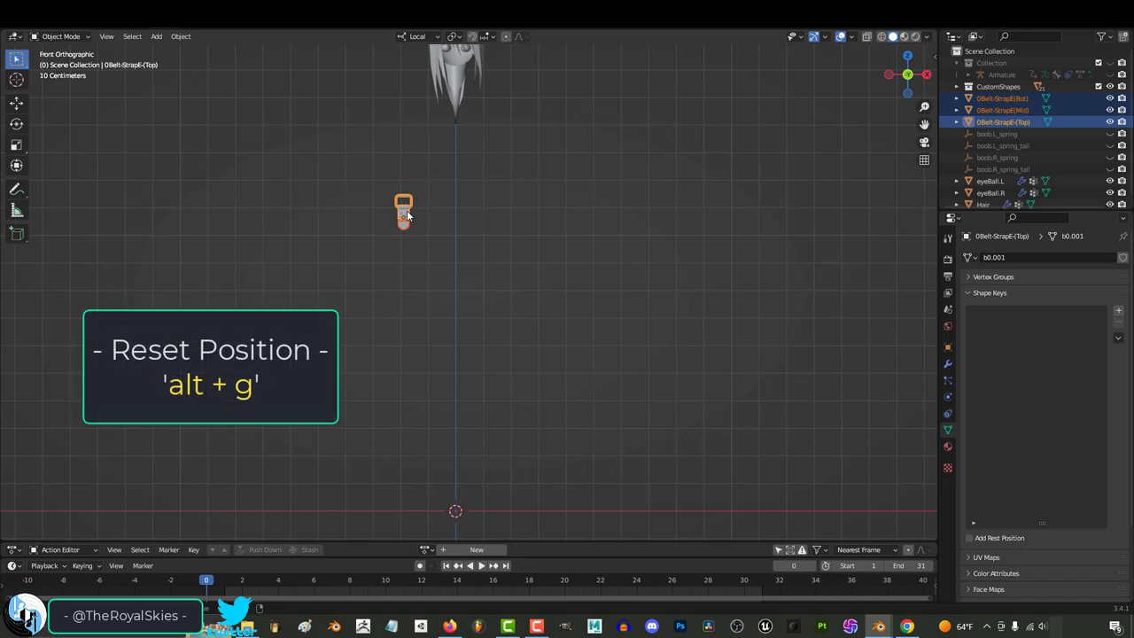
pyautogui.hotkey('alt', 'g')
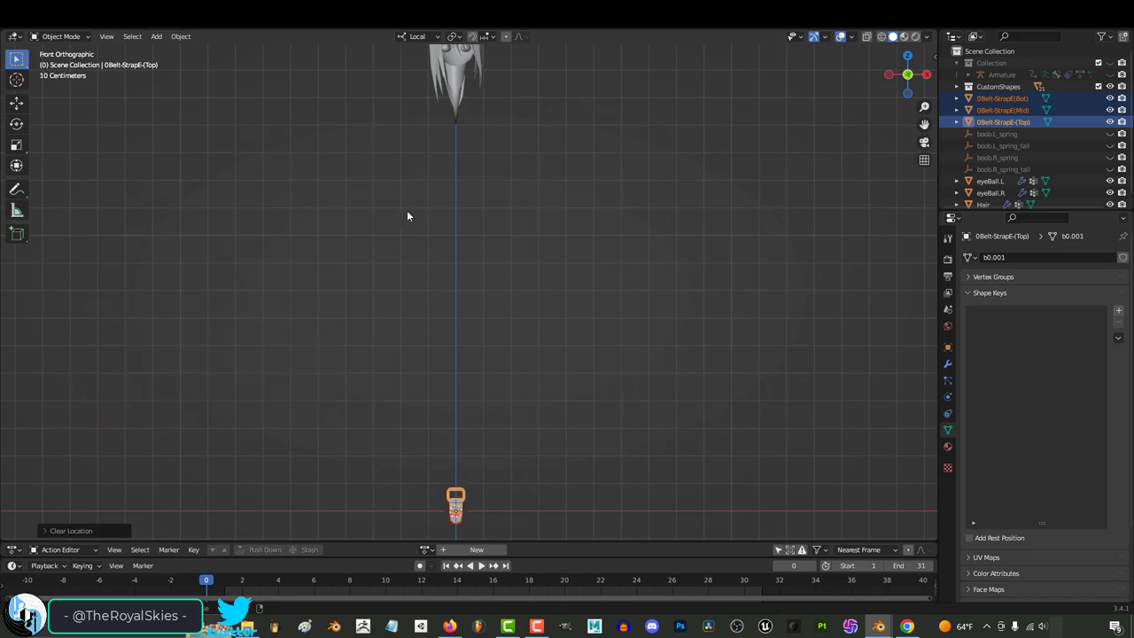
pyautogui.hotkey('alt', 'r')
pyautogui.press('KP_Decimal')
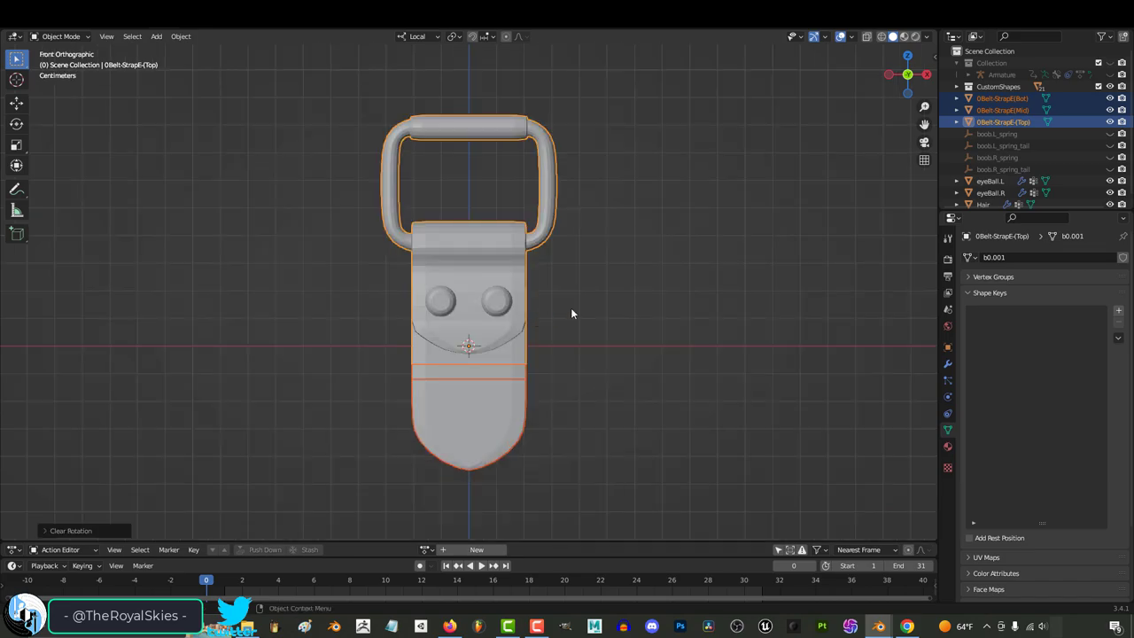
pyautogui.moveTo(580, 316); pyautogui.dragTo(585, 346, button='middle')
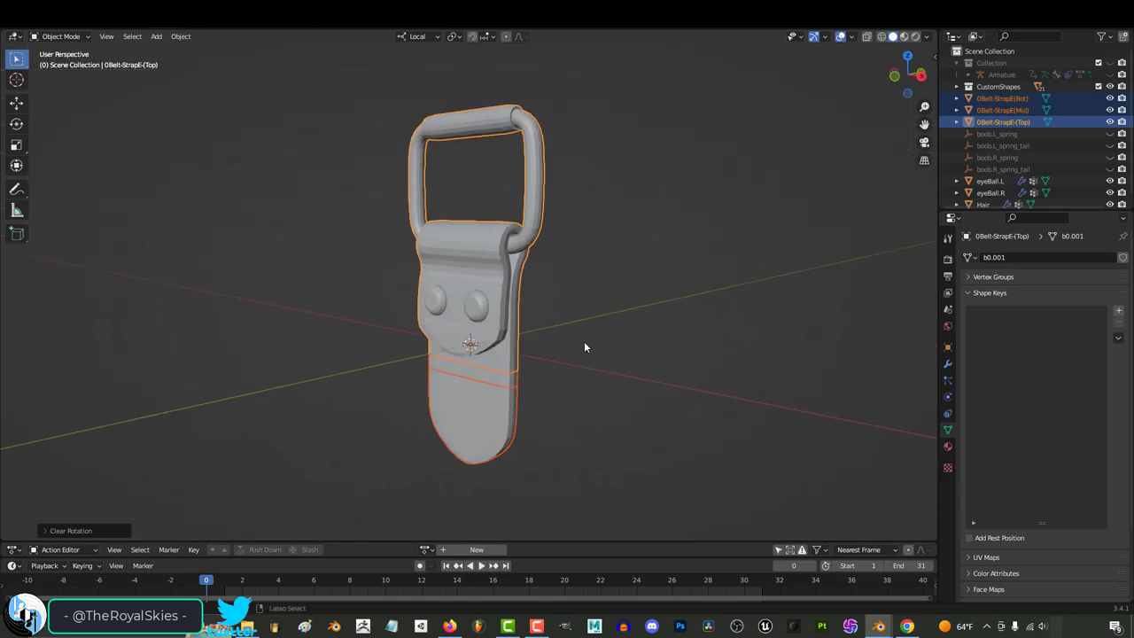
# Step: Apply all transforms to the buckle parts and add a new Bezier curve
pyautogui.hotkey('ctrl', 'a')
pyautogui.click(565, 377)
pyautogui.click(591, 349)
pyautogui.hotkey('shift', 'a')
pyautogui.moveTo(593, 357)
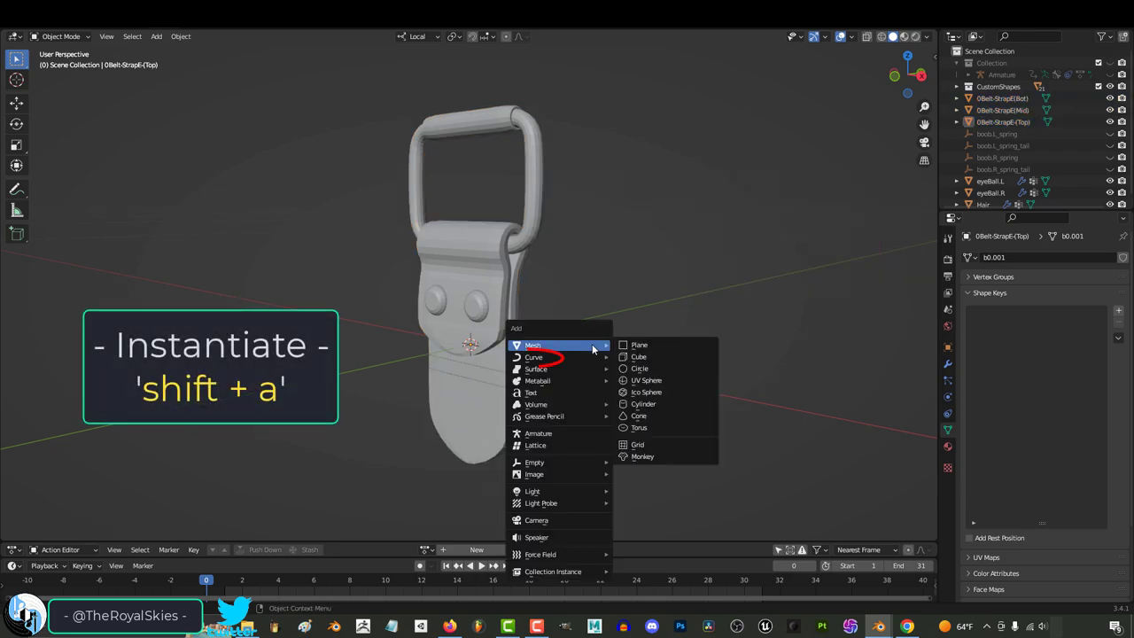
pyautogui.click(639, 356)
# Step: Give the middle strap band an Array fitted to BezierCurve, offset X 0, Z 1, Merge on
pyautogui.click(497, 382)
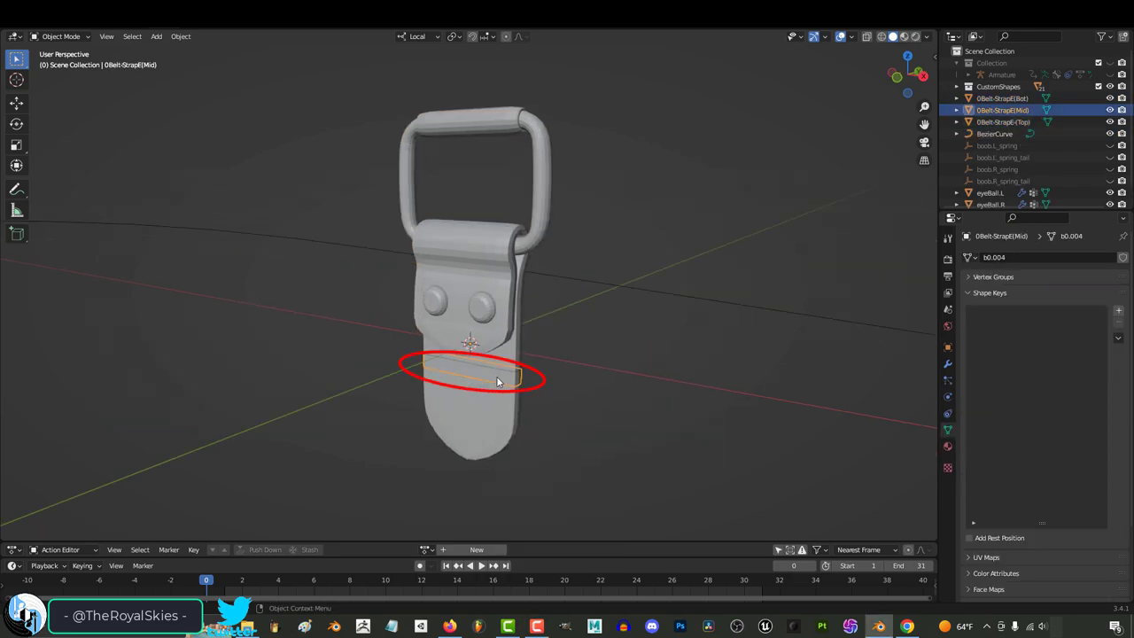
pyautogui.click(947, 363)
pyautogui.click(987, 258)
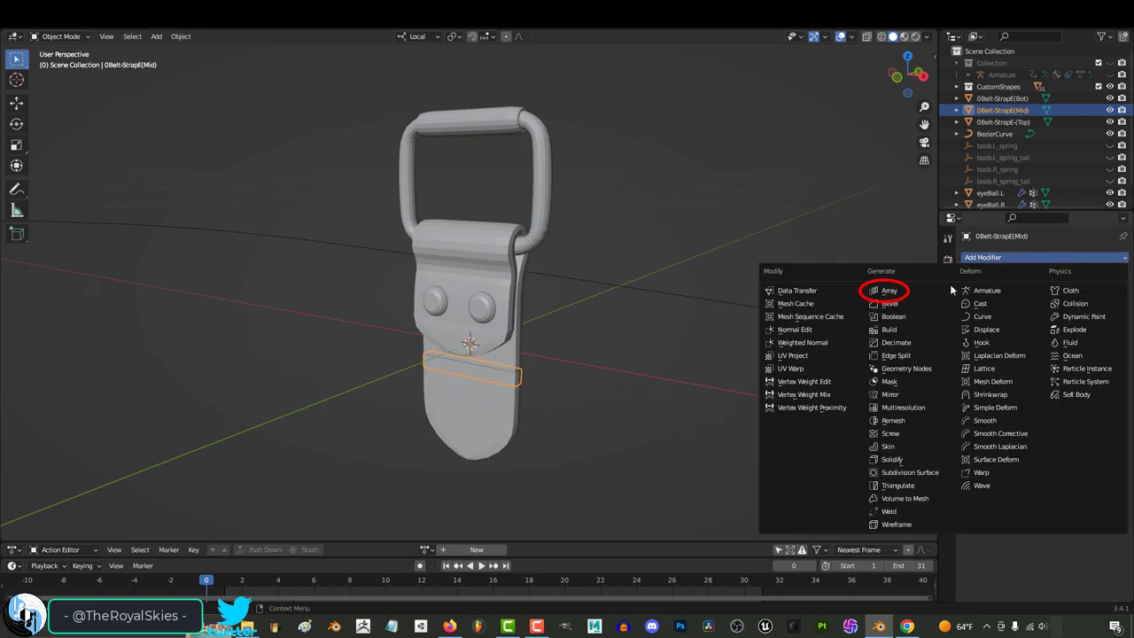
pyautogui.click(889, 291)
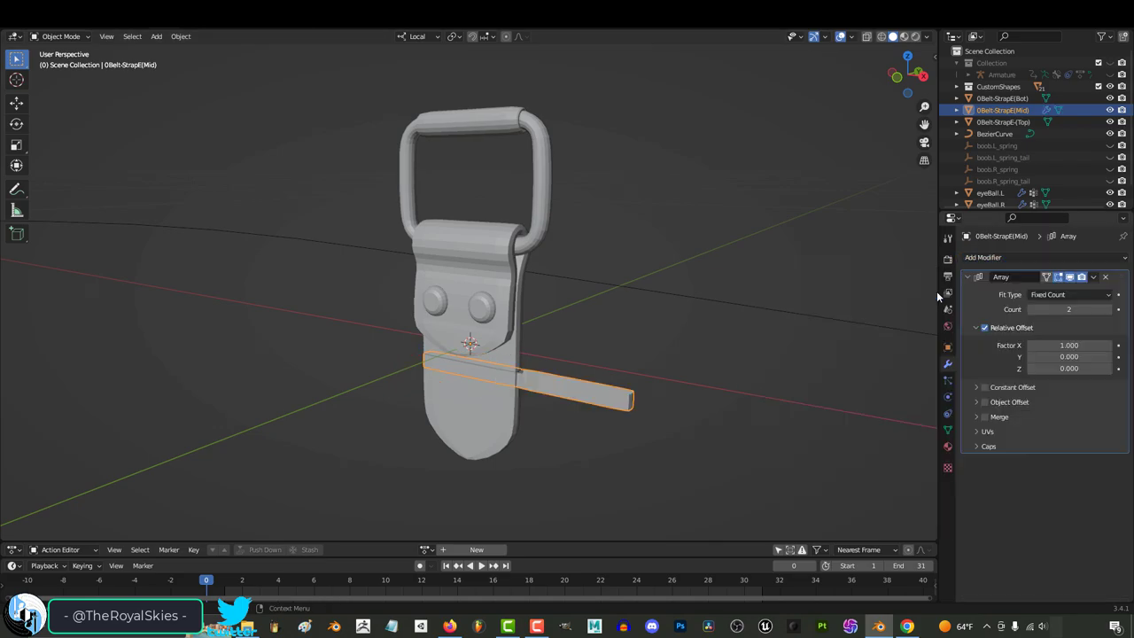
pyautogui.click(1052, 296)
pyautogui.click(1056, 335)
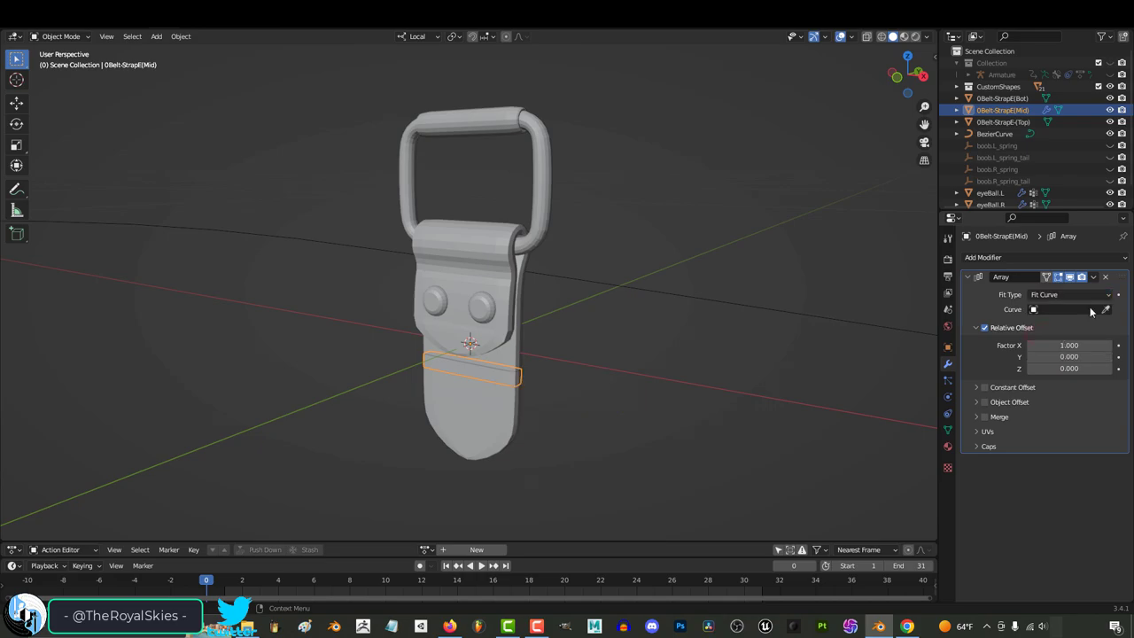
pyautogui.click(798, 301)
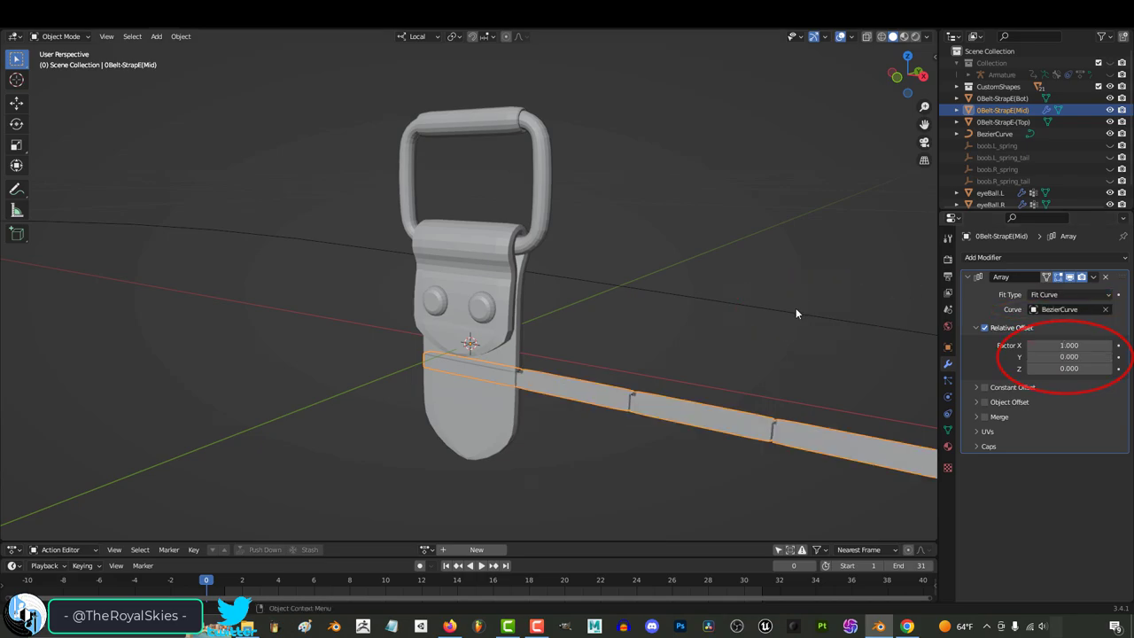
pyautogui.write('0')
pyautogui.press('Return')
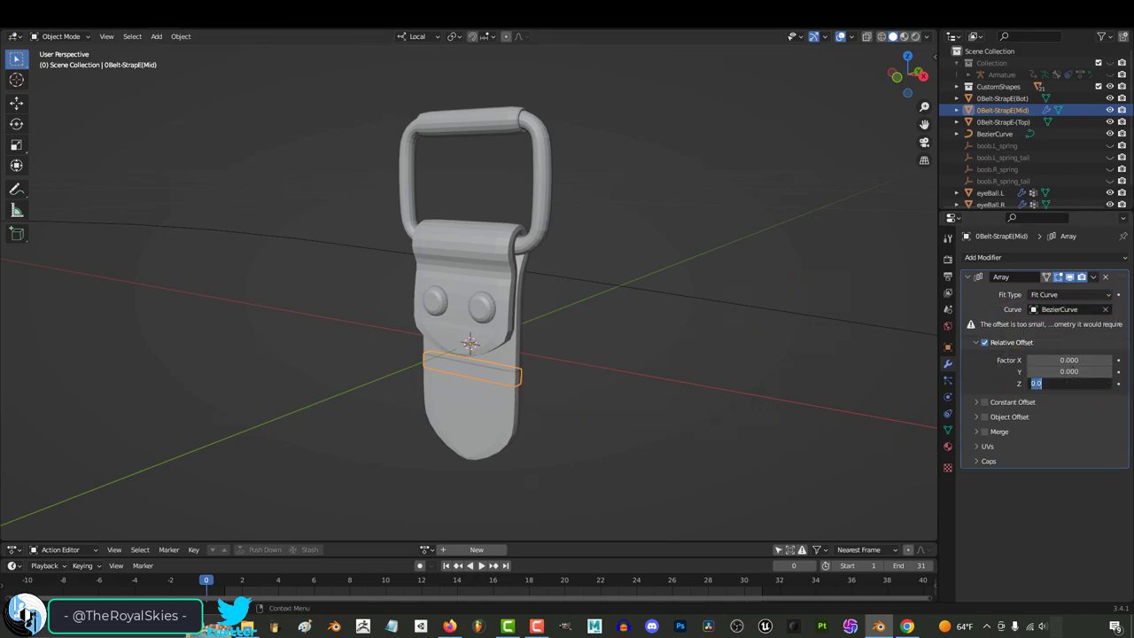
pyautogui.write('1')
pyautogui.press('Return')
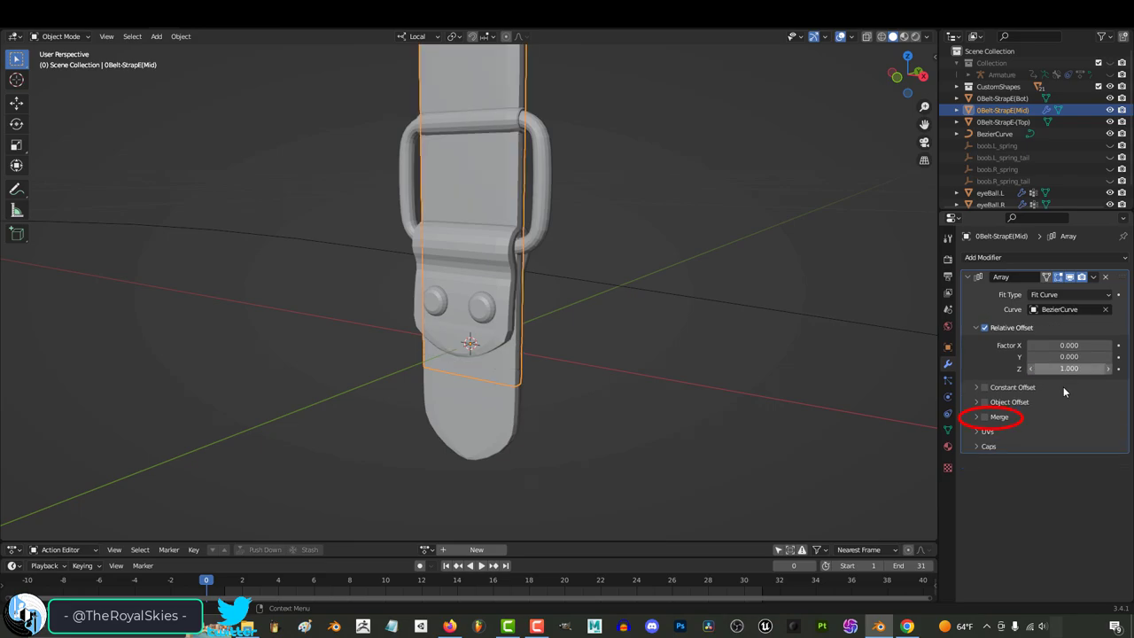
pyautogui.click(975, 417)
# Step: Add a Curve modifier using BezierCurve with Deform Axis set to Z
pyautogui.click(999, 257)
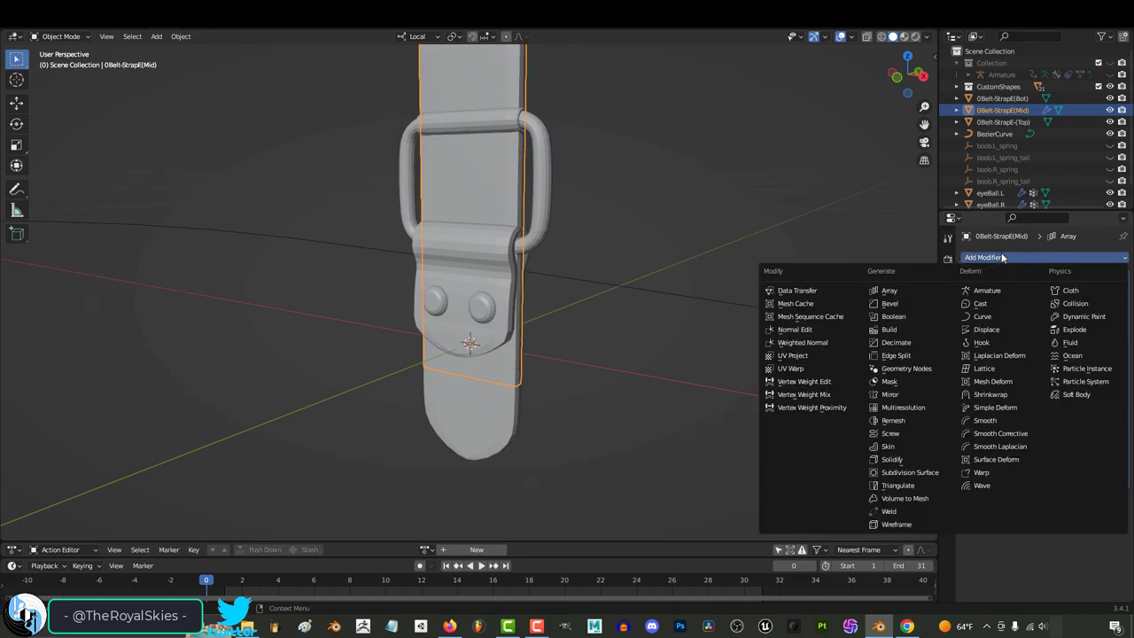
pyautogui.click(982, 316)
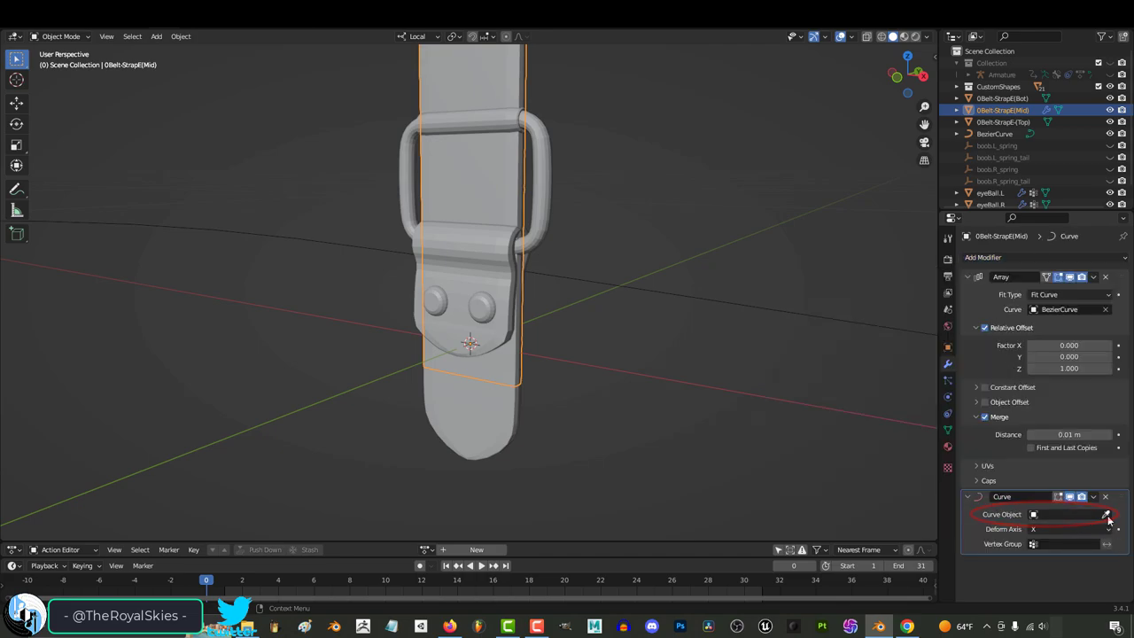
pyautogui.click(783, 309)
pyautogui.scroll(-6, 602, 377)
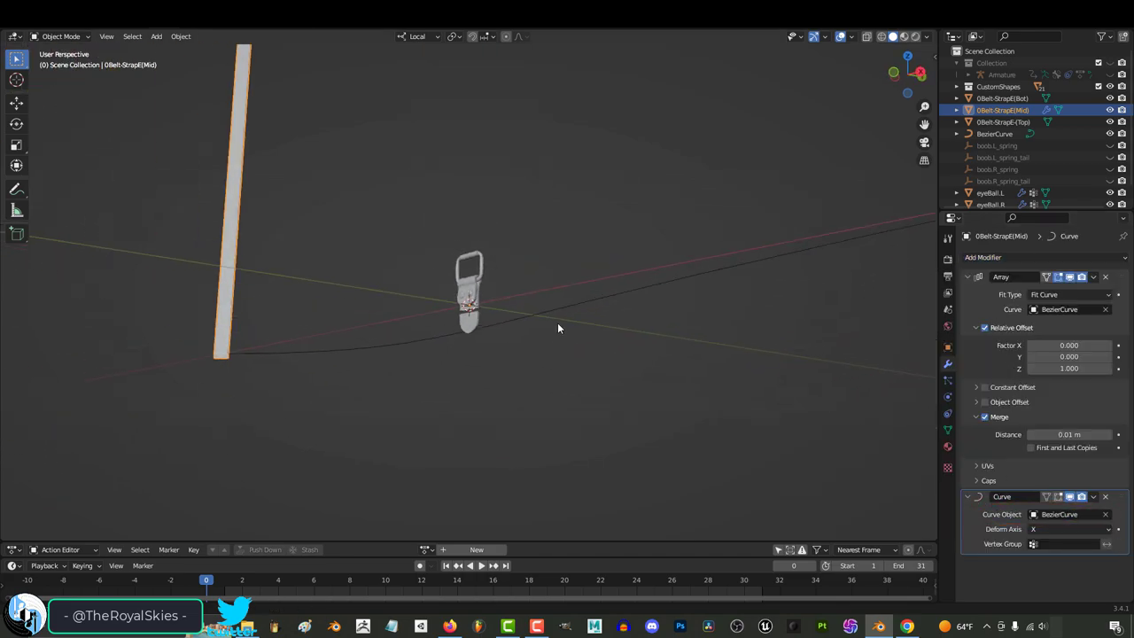
pyautogui.click(1058, 530)
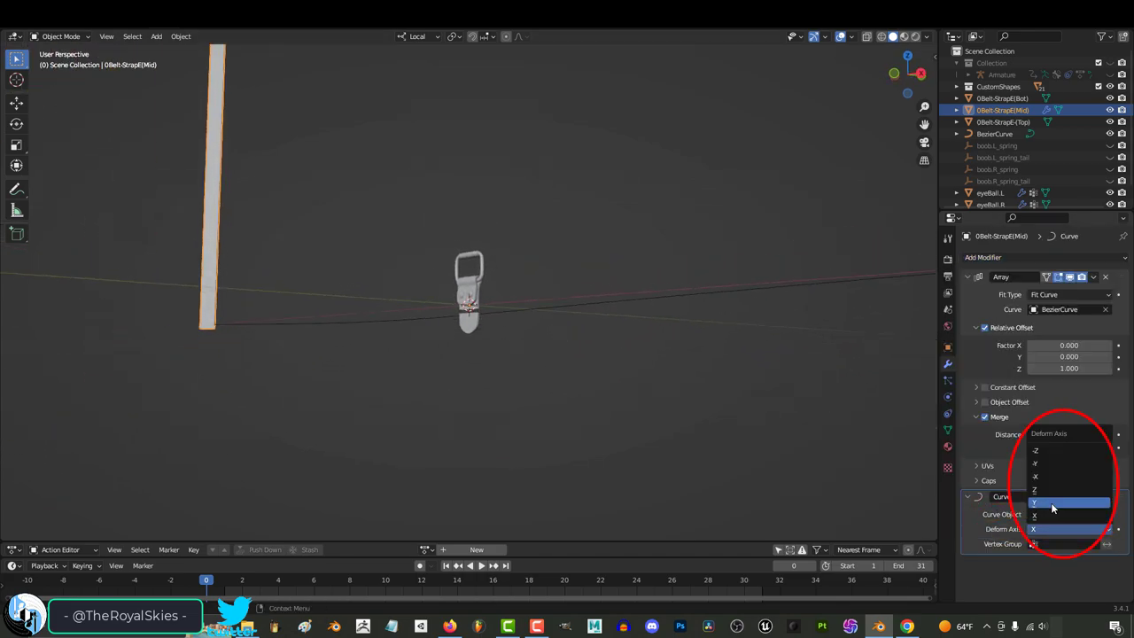
pyautogui.click(1052, 503)
pyautogui.click(1051, 526)
pyautogui.click(1047, 498)
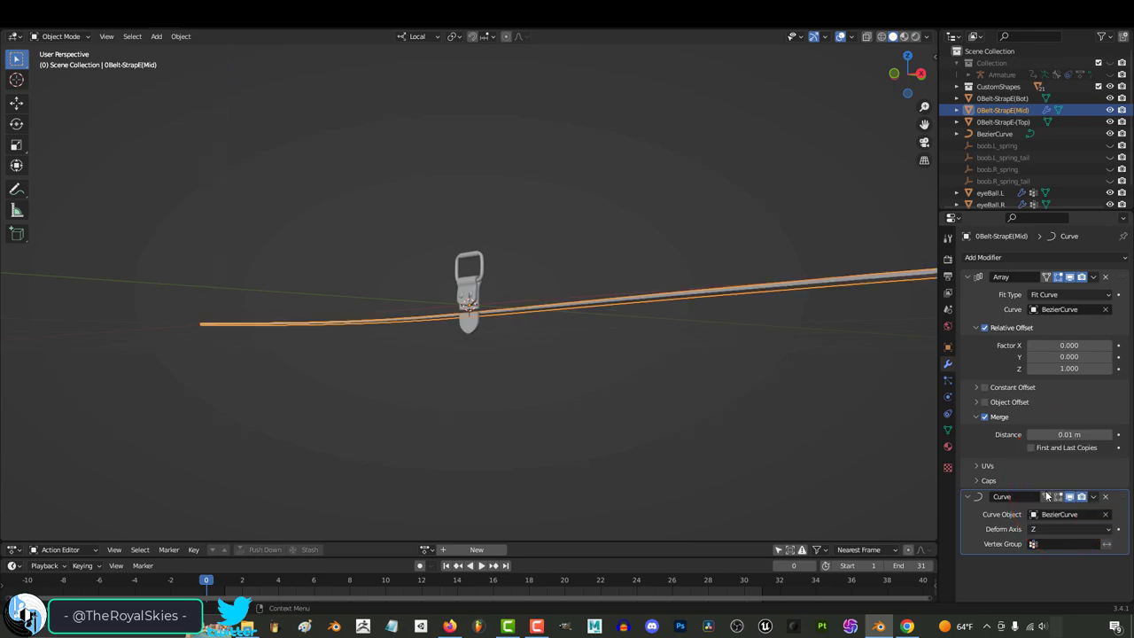
pyautogui.moveTo(606, 291)
pyautogui.mouseDown(button='middle')
pyautogui.moveTo(615, 351)
pyautogui.moveTo(683, 384)
pyautogui.moveTo(767, 325)
pyautogui.moveTo(684, 355)
pyautogui.moveTo(612, 329)
pyautogui.moveTo(711, 339)
pyautogui.moveTo(744, 364)
pyautogui.mouseUp(button='middle')
# Step: Set the buckle part 0Belt-StrapE(Top) as the array's end cap, then frame the whole strap
pyautogui.click(978, 481)
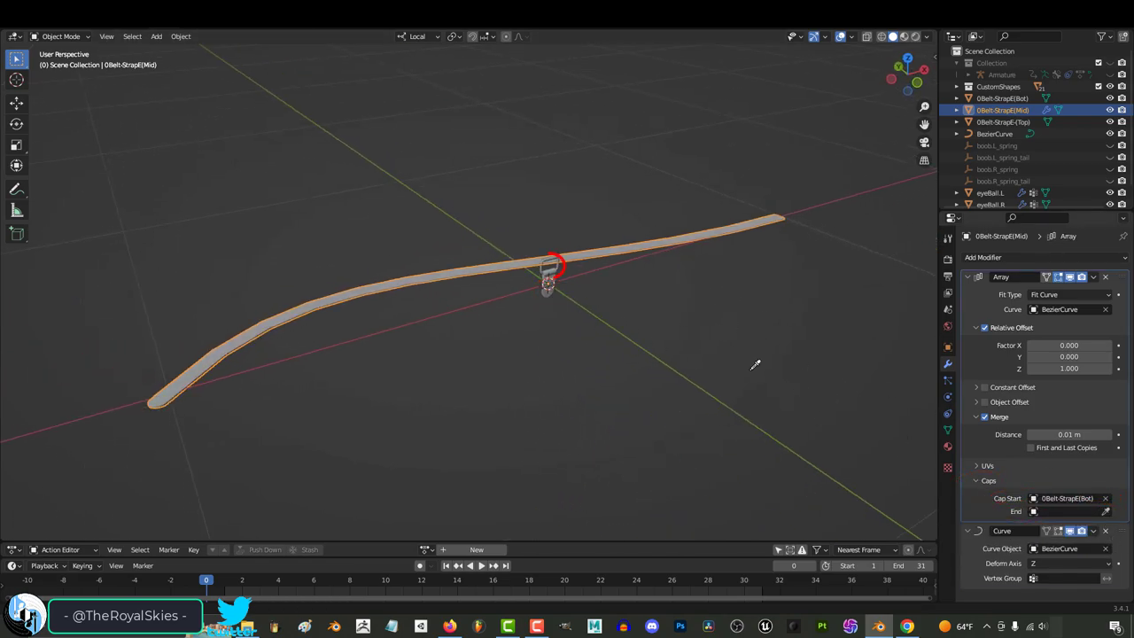
pyautogui.click(558, 263)
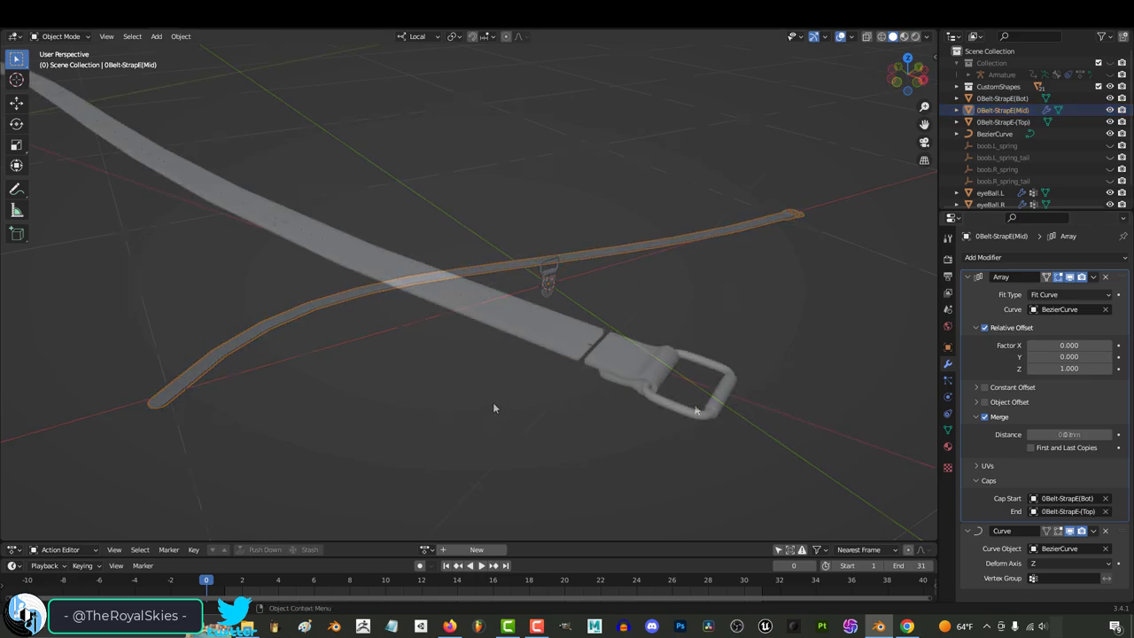
pyautogui.moveTo(493, 402); pyautogui.dragTo(454, 344, button='middle')
pyautogui.scroll(5, 478, 372)
pyautogui.moveTo(502, 399); pyautogui.dragTo(549, 401, button='middle')
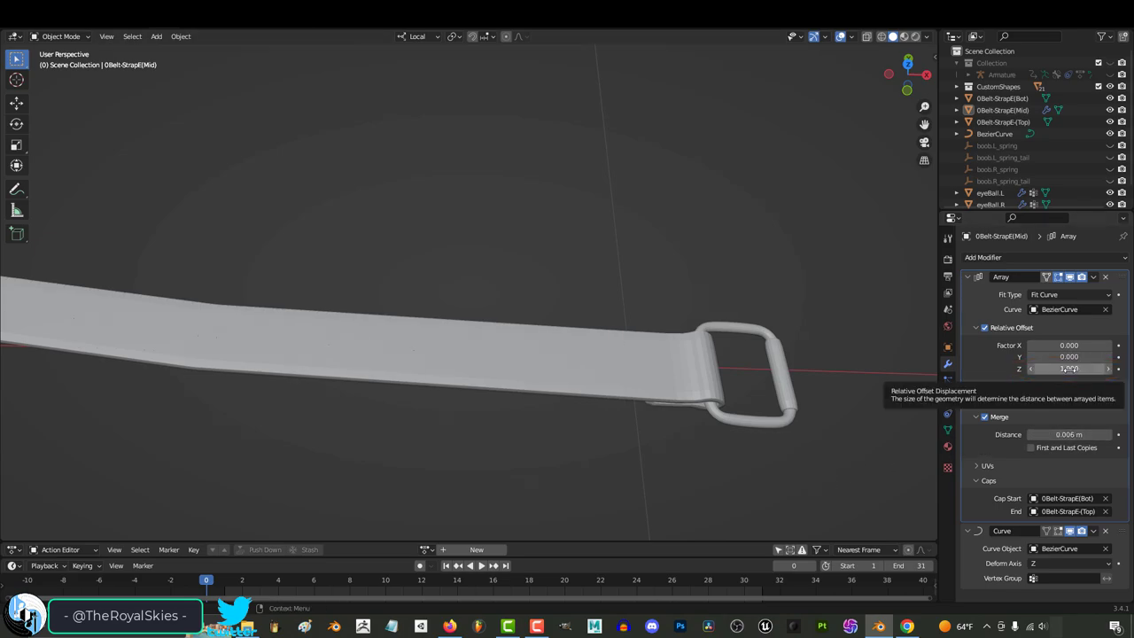
pyautogui.click(1001, 110)
pyautogui.press('.')
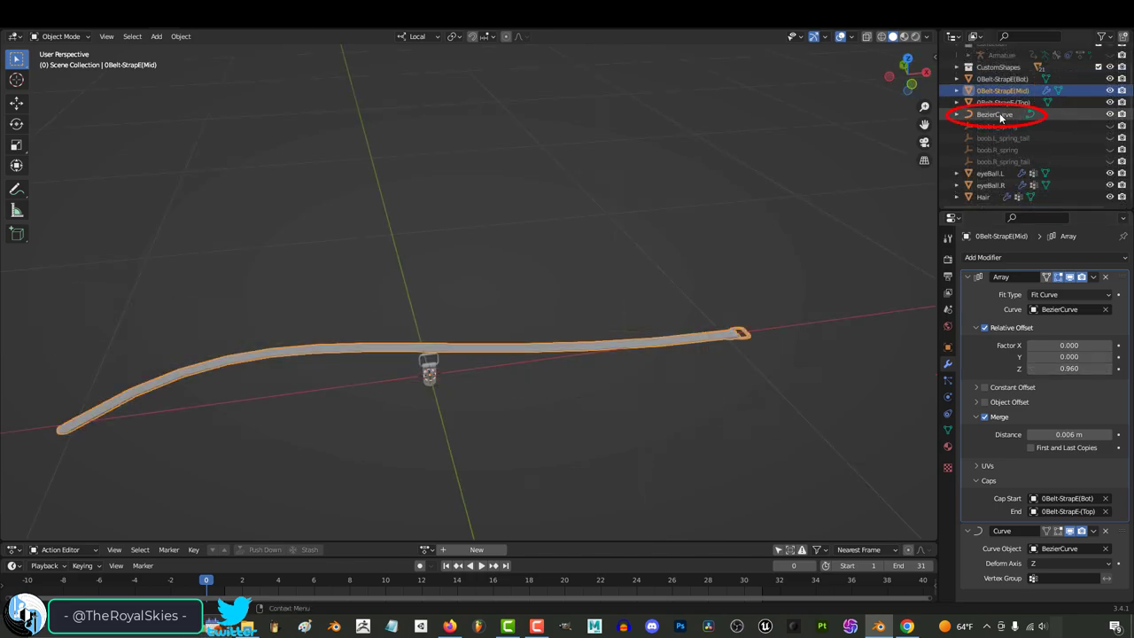
# Step: Edit the BezierCurve's points and rotate its end point's handle
pyautogui.click(1000, 115)
pyautogui.press('Tab')
pyautogui.press('.')
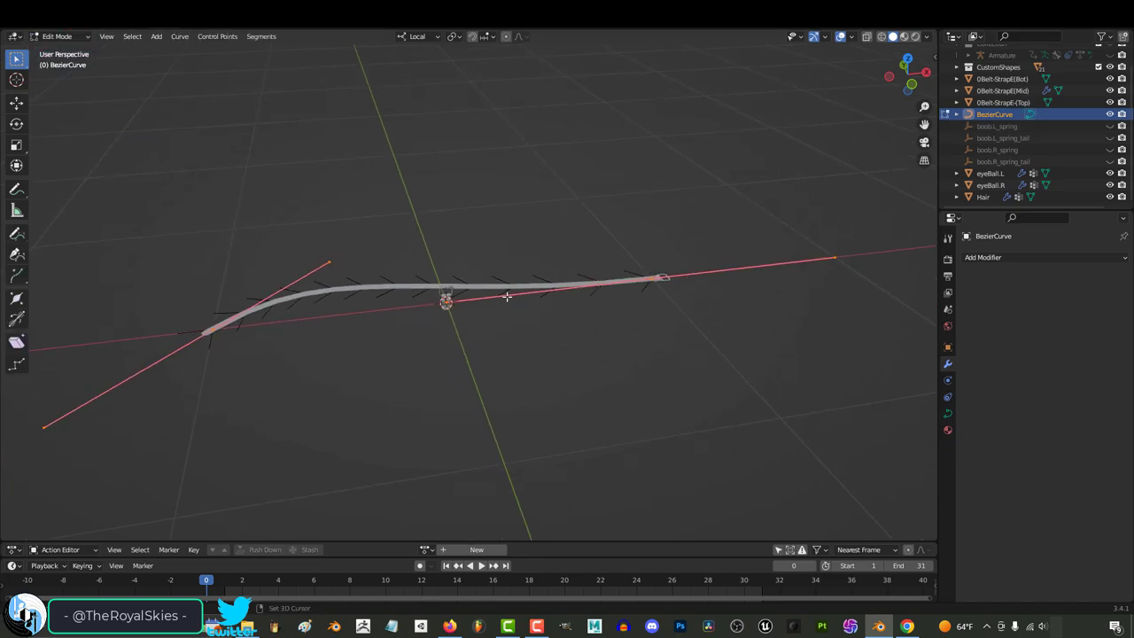
pyautogui.moveTo(212, 330); pyautogui.dragTo(662, 277)
pyautogui.rightClick(662, 277)
pyautogui.press('g')
pyautogui.press('r')
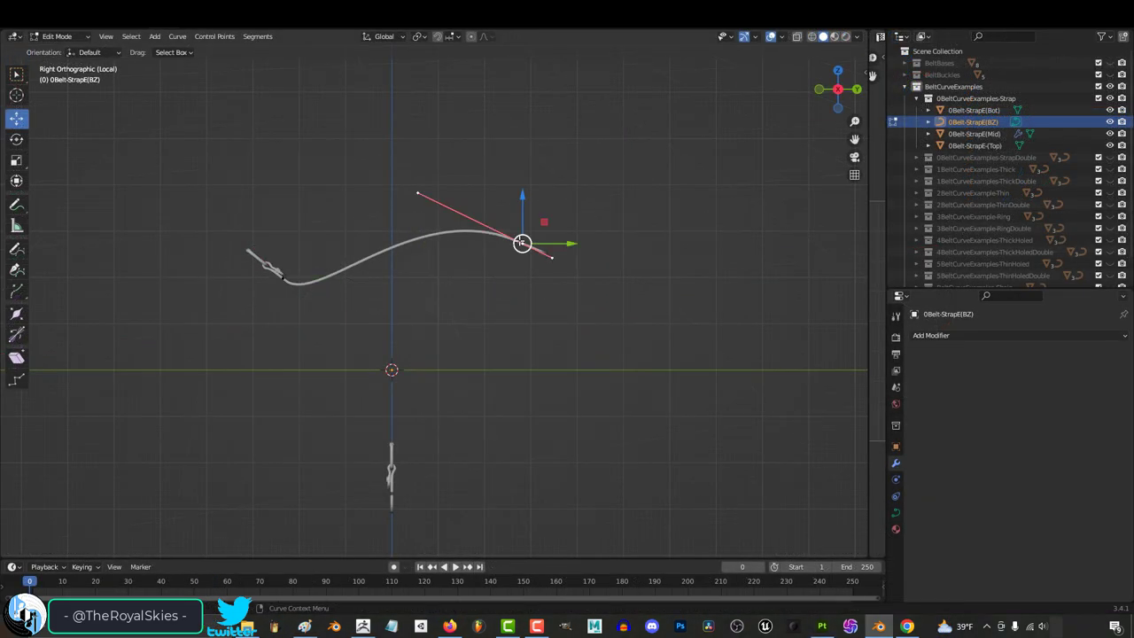
pyautogui.press('r')
pyautogui.click(516, 299)
# Step: Rotate the end handle further to swing the strap tip to a new angle
pyautogui.moveTo(516, 299); pyautogui.dragTo(525, 388, button='middle')
pyautogui.press('g')
pyautogui.press('r')
pyautogui.click(451, 303)
# Step: Subdivide the curve segment and pull the new midpoint downward into a deeper dip
pyautogui.click(643, 263)
pyautogui.press('r')
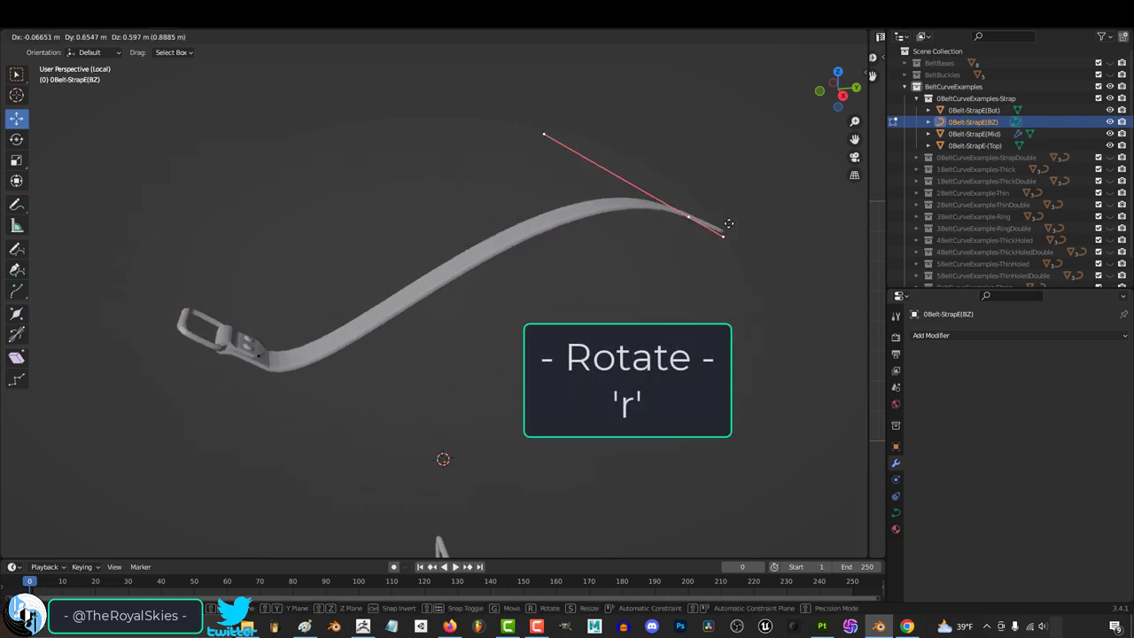
pyautogui.rightClick(558, 308)
pyautogui.moveTo(558, 308); pyautogui.dragTo(560, 288, button='middle')
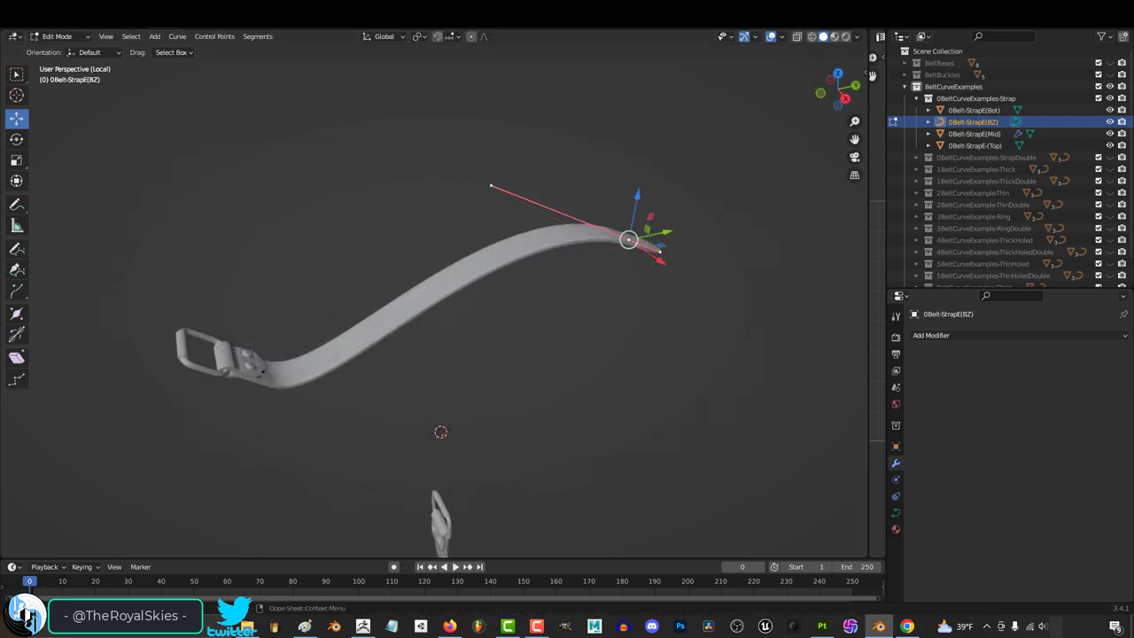
pyautogui.rightClick(267, 366)
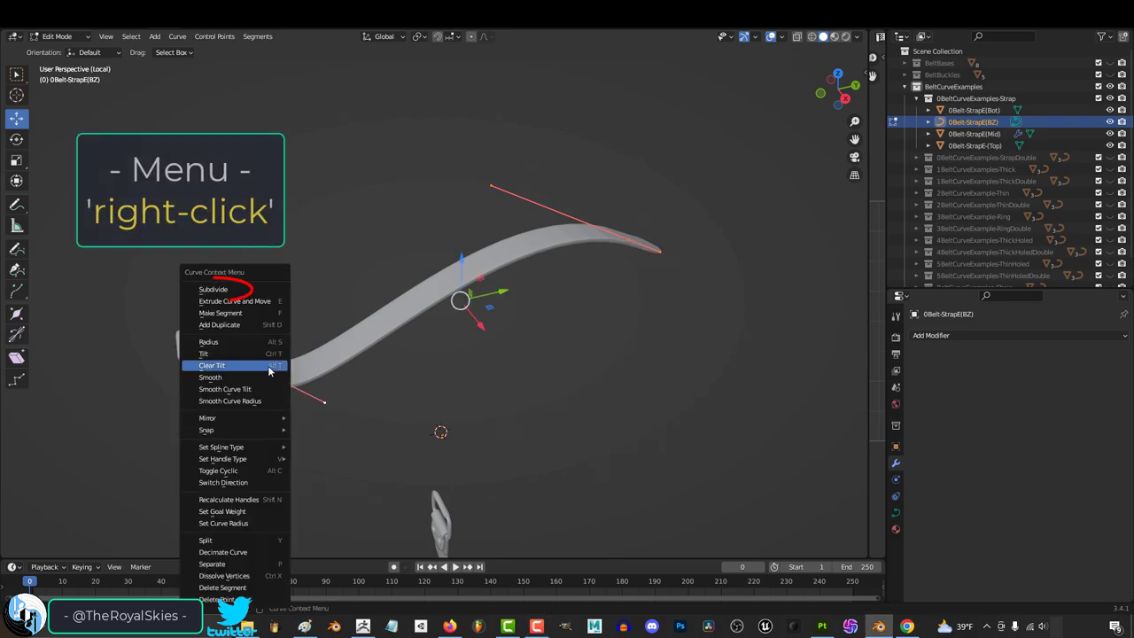
pyautogui.click(218, 290)
pyautogui.press('KP_3')
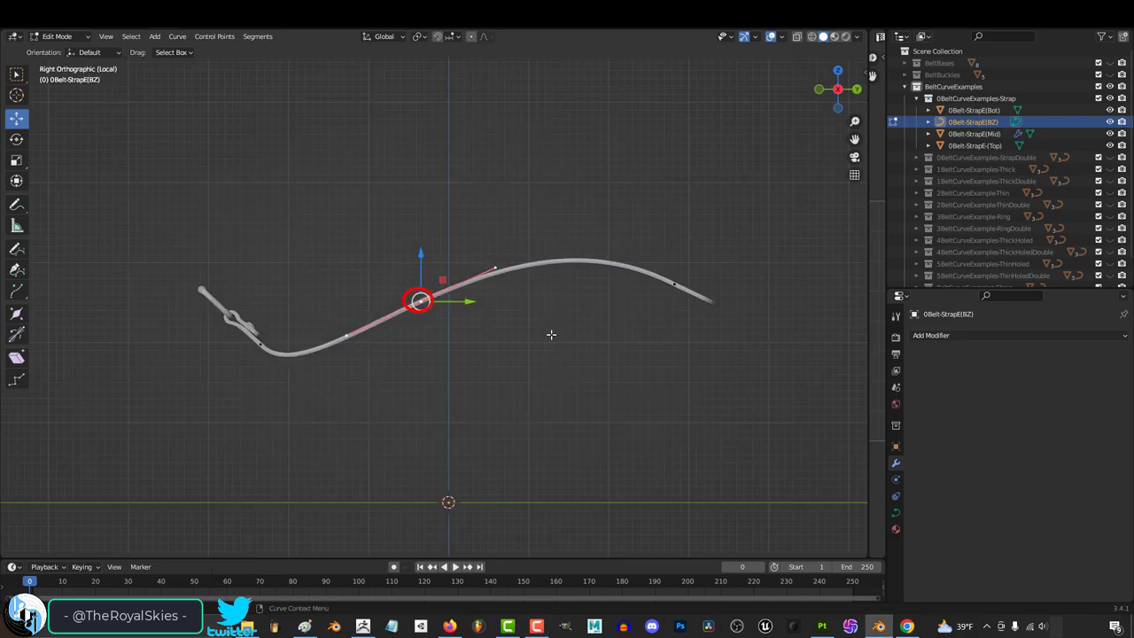
pyautogui.press('g')
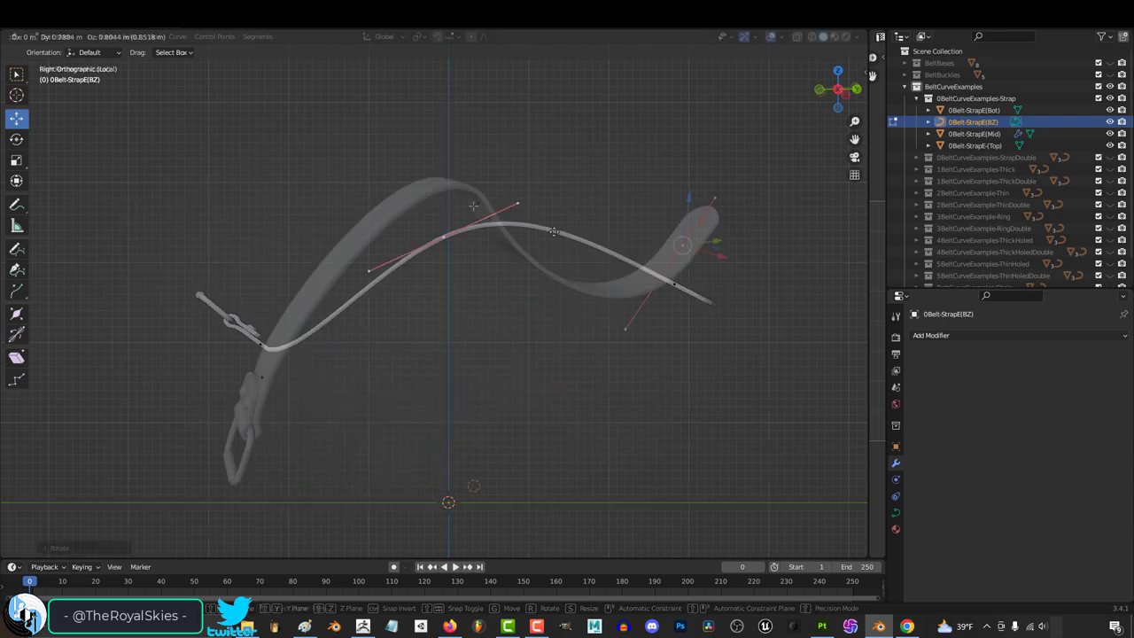
# Step: Fatten the curve's radius near the buckle with Alt+S and twist it with Ctrl+T
pyautogui.rightClick(473, 205)
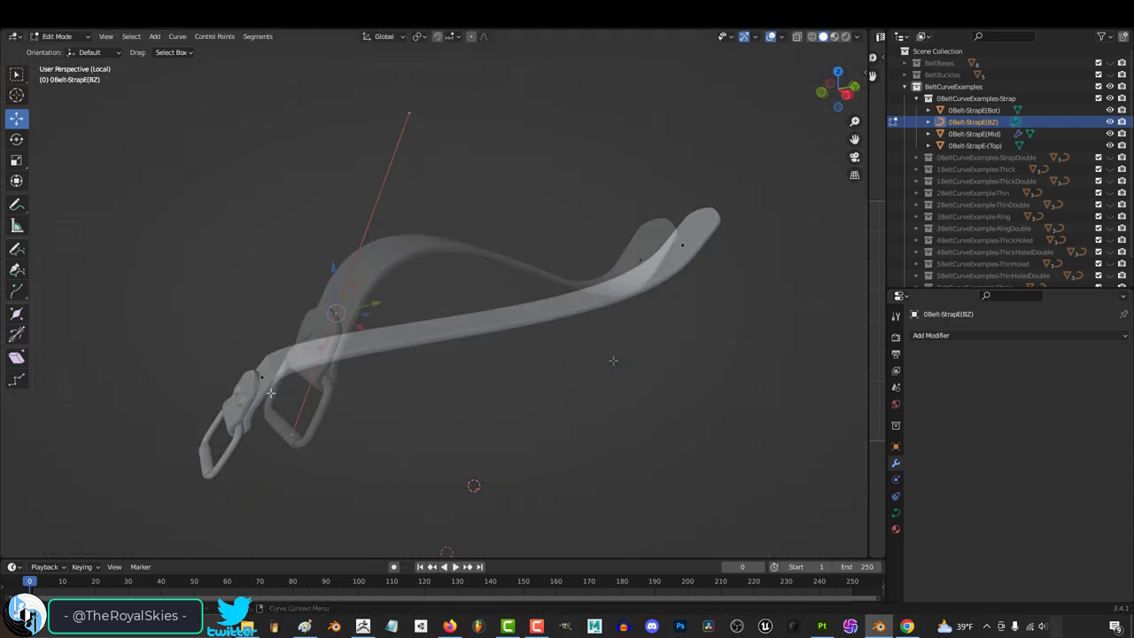
pyautogui.hotkey('alt', 's')
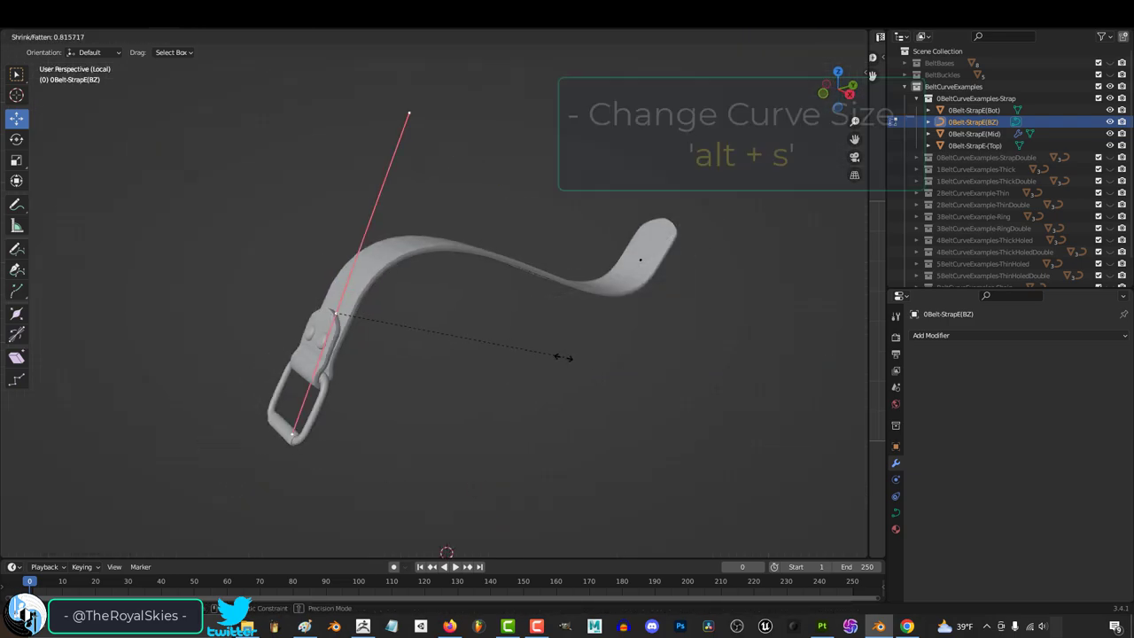
pyautogui.click(665, 355)
pyautogui.hotkey('ctrl', 't')
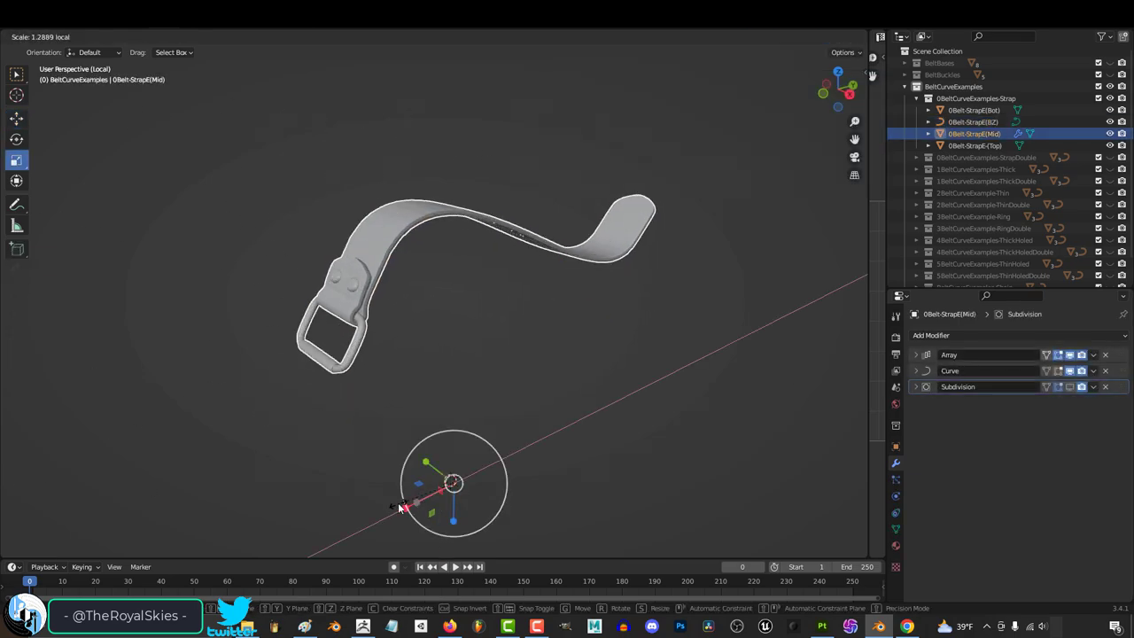
# Step: Scale the strap mesh along the Y axis and leave Edit Mode
pyautogui.press('s')
pyautogui.press('z')
pyautogui.press('z')
pyautogui.press('Escape')
pyautogui.press('s')
pyautogui.press('y')
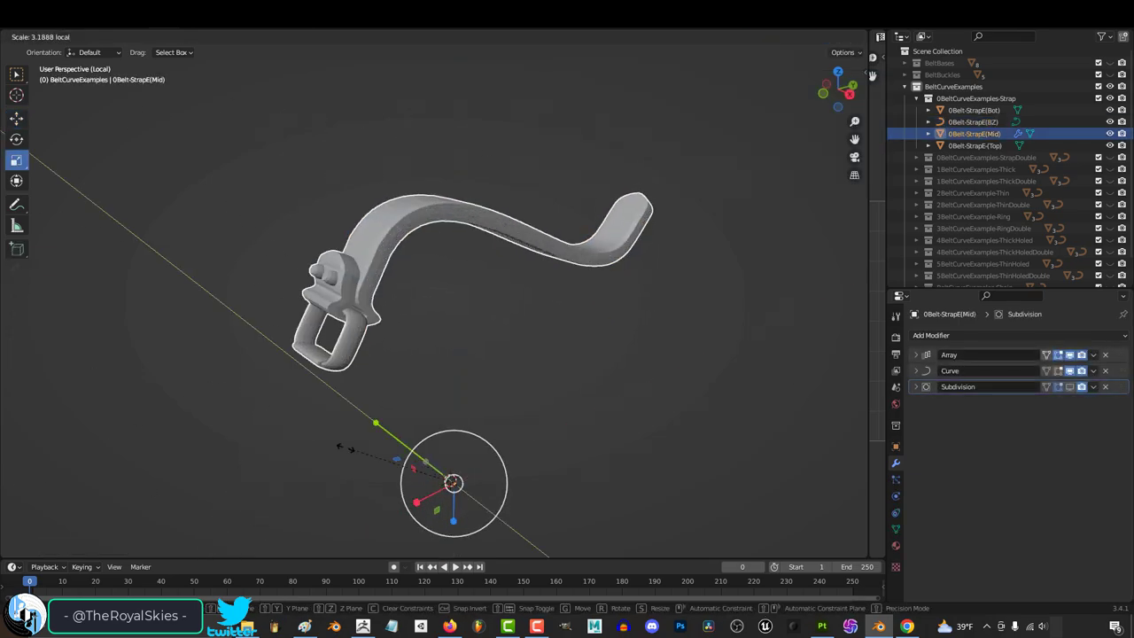
pyautogui.click(498, 457)
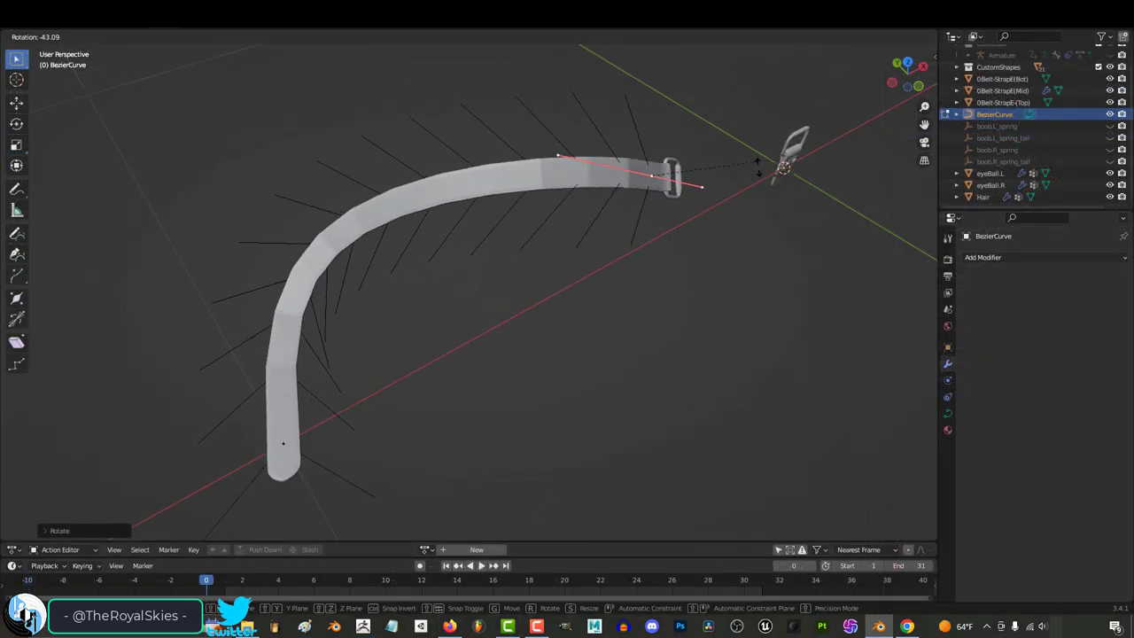
pyautogui.click(717, 191)
pyautogui.press('Tab')
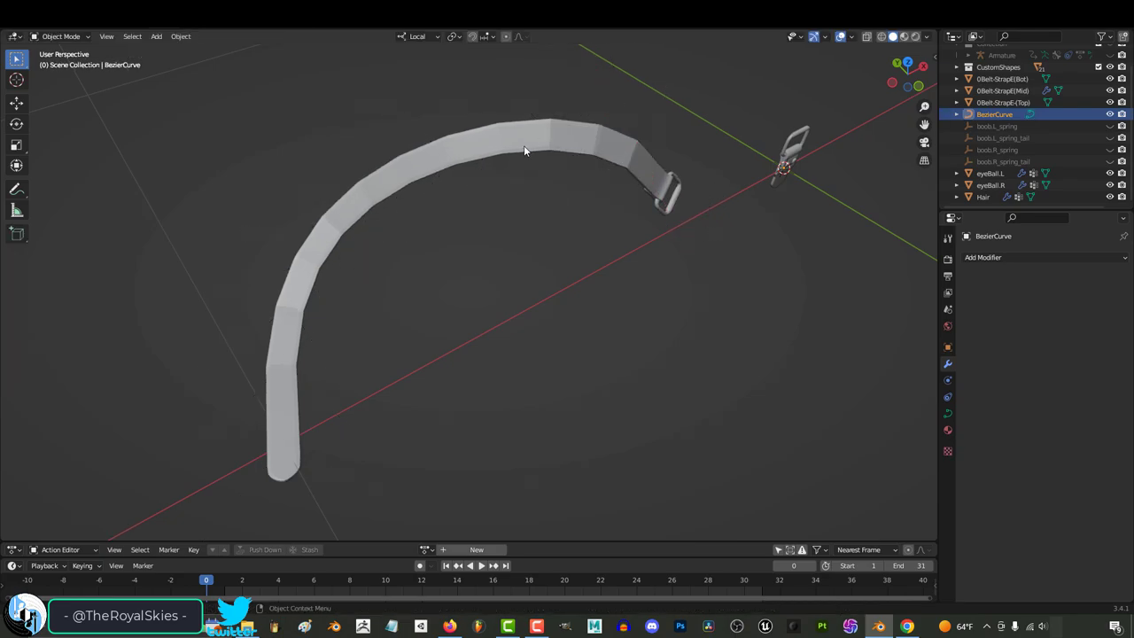
# Step: Raise the curve's Resolution Preview to 42 and reposition the curve
pyautogui.click(947, 413)
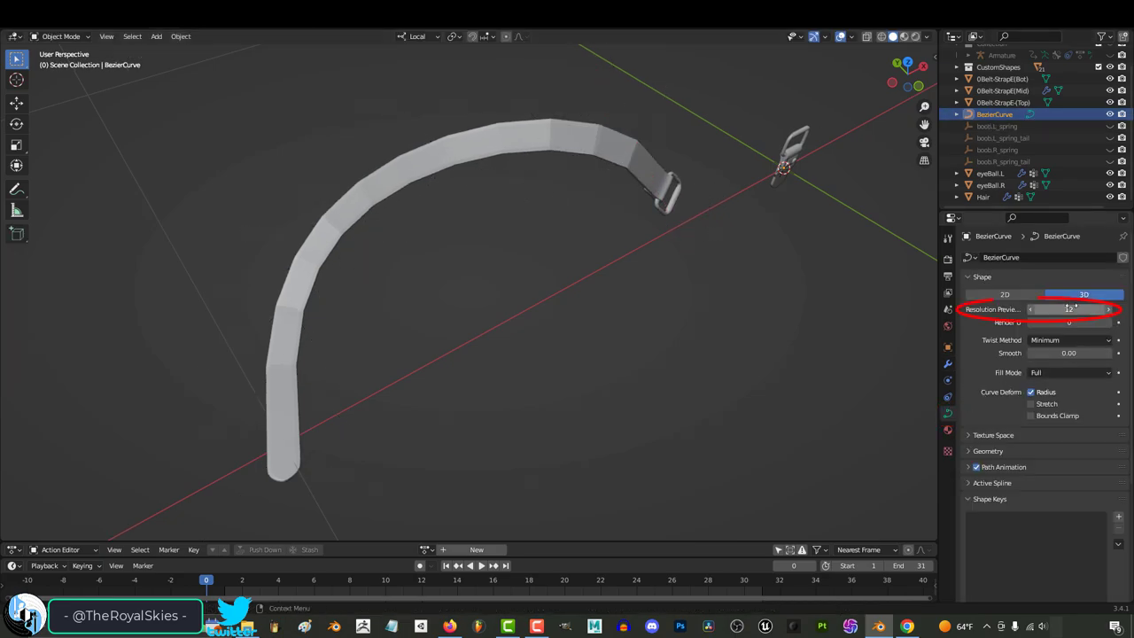
pyautogui.moveTo(1068, 309); pyautogui.dragTo(1076, 309)
pyautogui.scroll(-3, 648, 357)
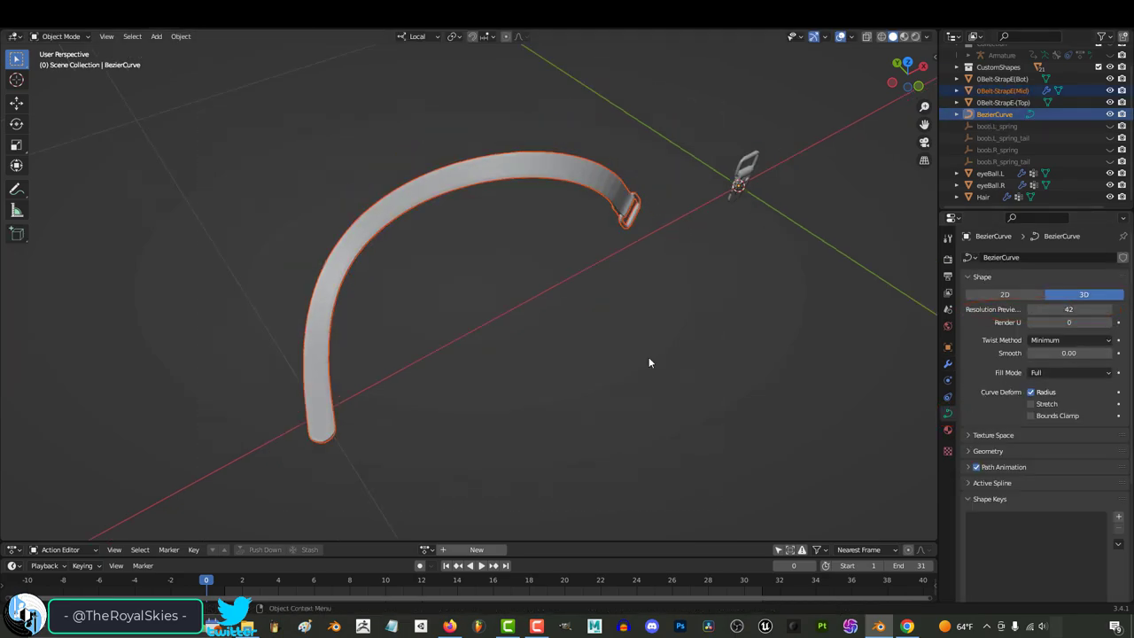
pyautogui.moveTo(648, 357); pyautogui.dragTo(660, 265, button='middle')
pyautogui.press('g')
pyautogui.click(576, 203)
pyautogui.moveTo(576, 203); pyautogui.dragTo(673, 283, button='middle')
# Step: Move the separate buckle end cap's mesh along the Y axis in Edit Mode
pyautogui.press('Tab')
pyautogui.press('r')
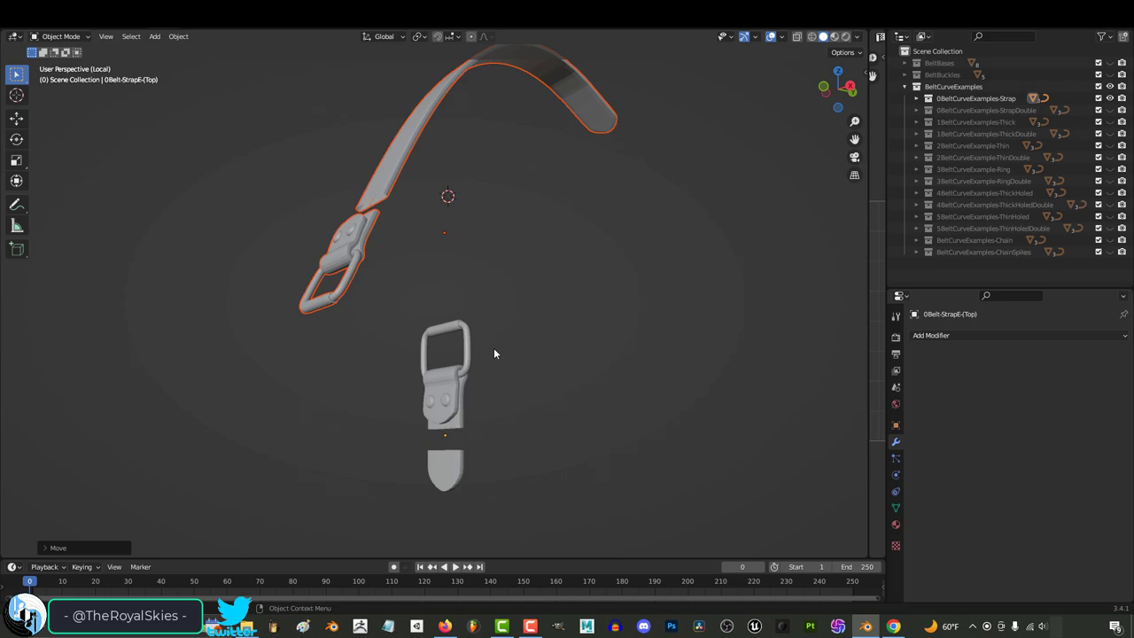
pyautogui.click(521, 391)
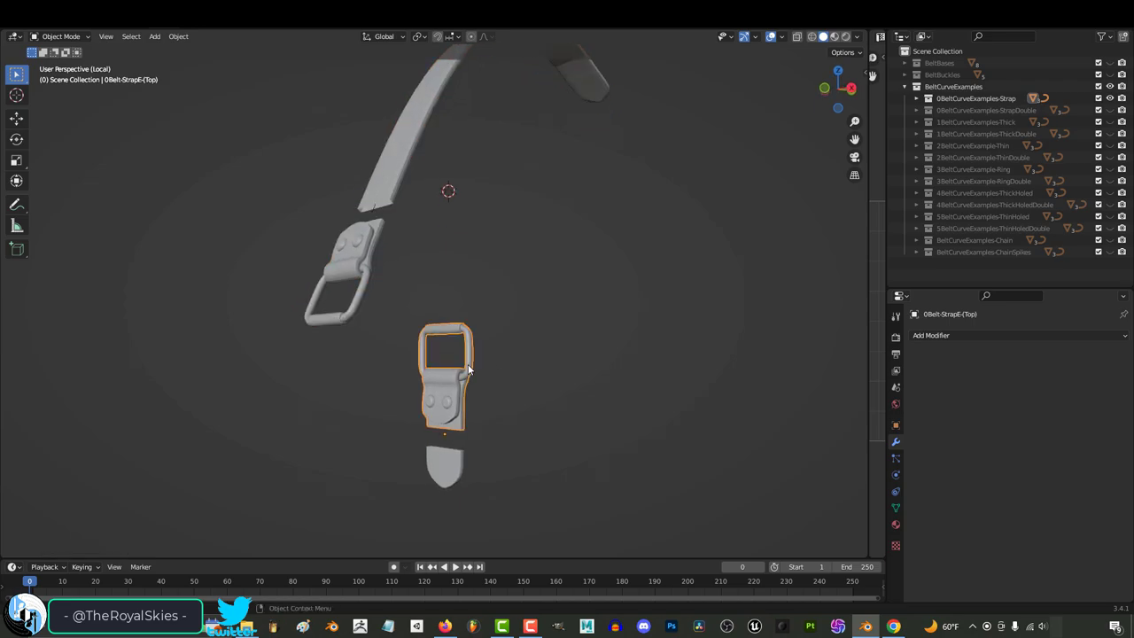
pyautogui.press('Tab')
pyautogui.press('g')
pyautogui.press('y')
pyautogui.click(469, 279)
pyautogui.press('Tab')
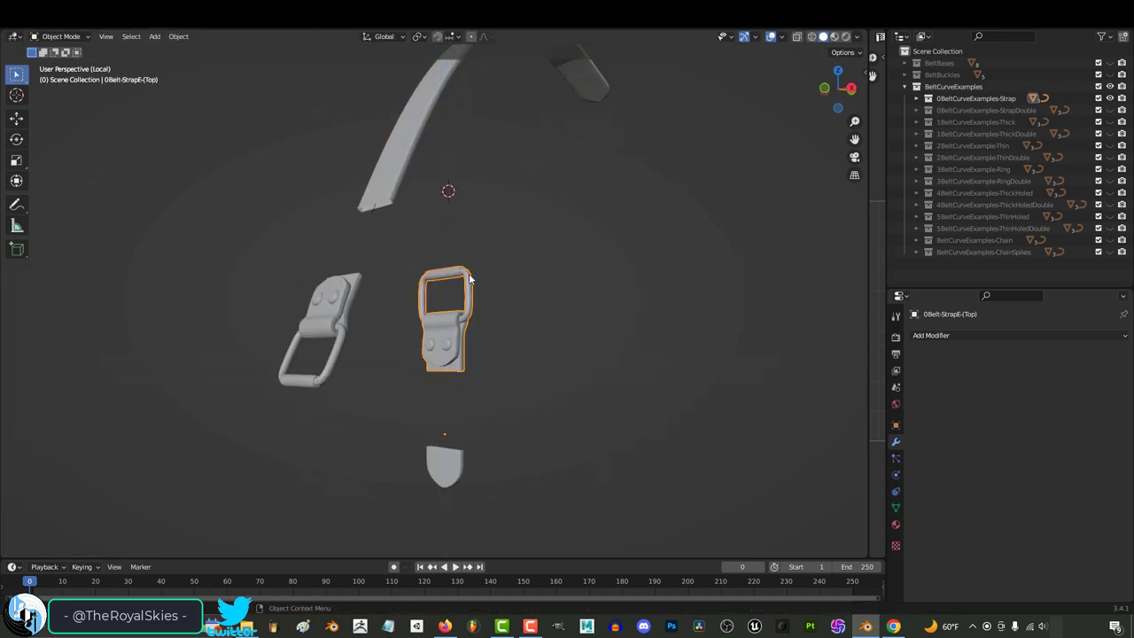
# Step: Nudge the buckle mesh lower in several small moves until it sits right on the strap
pyautogui.press('Tab')
pyautogui.press('g')
pyautogui.click(558, 328)
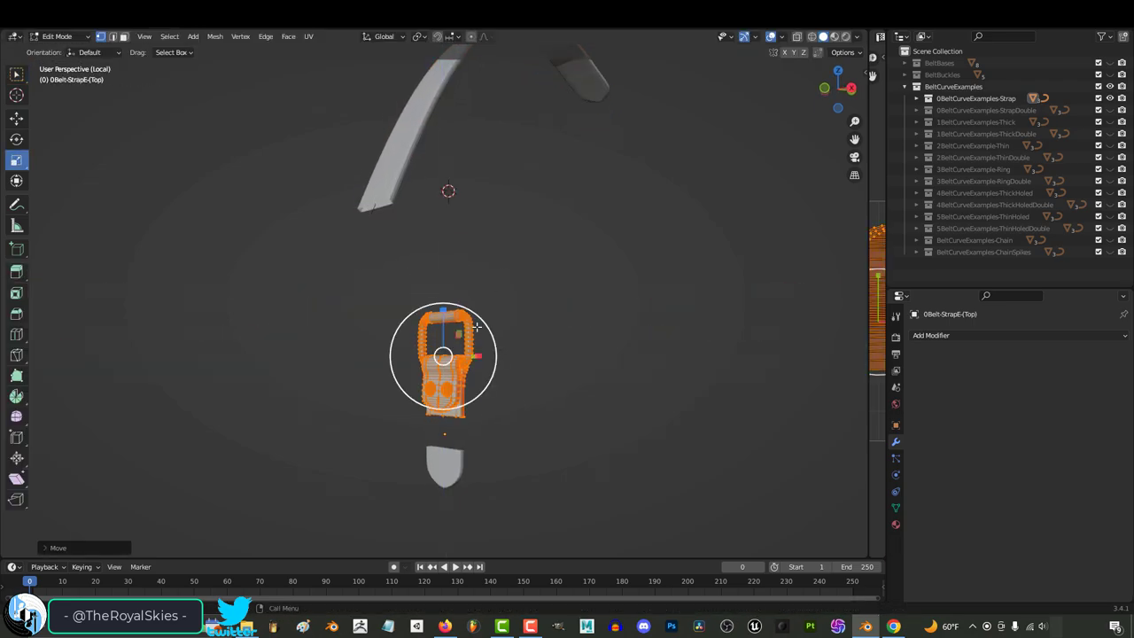
pyautogui.press('g')
pyautogui.click(585, 321)
pyautogui.press('g')
pyautogui.click(583, 335)
pyautogui.press('Tab')
pyautogui.press('Tab')
pyautogui.press('g')
pyautogui.press('y')
pyautogui.click(583, 336)
pyautogui.press('Tab')
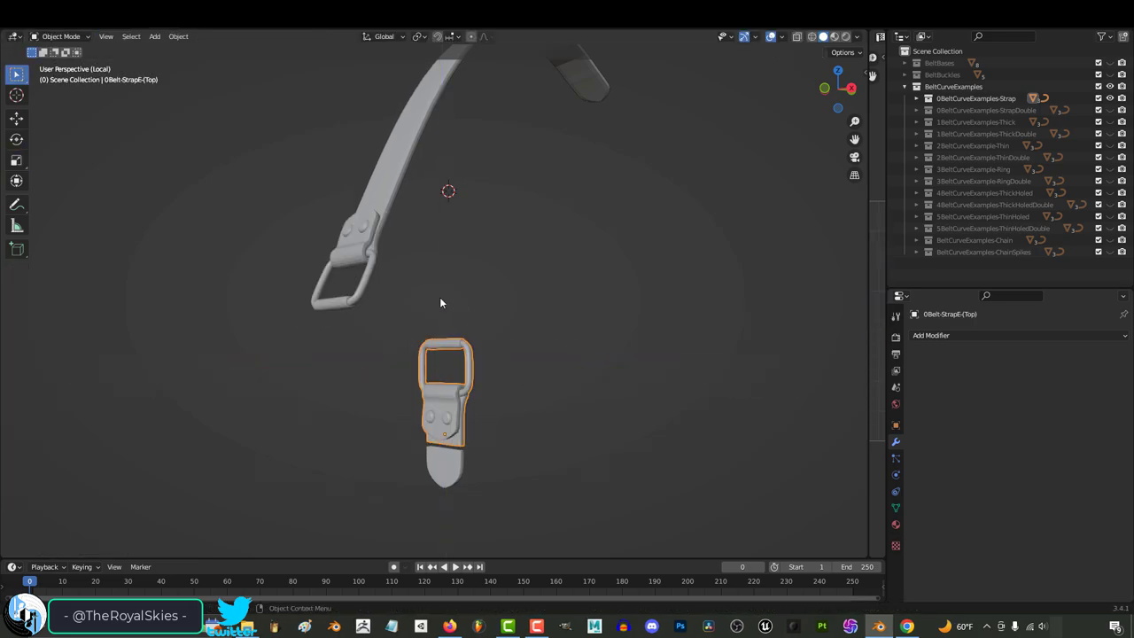
pyautogui.moveTo(440, 303); pyautogui.dragTo(90, 497, button='middle')
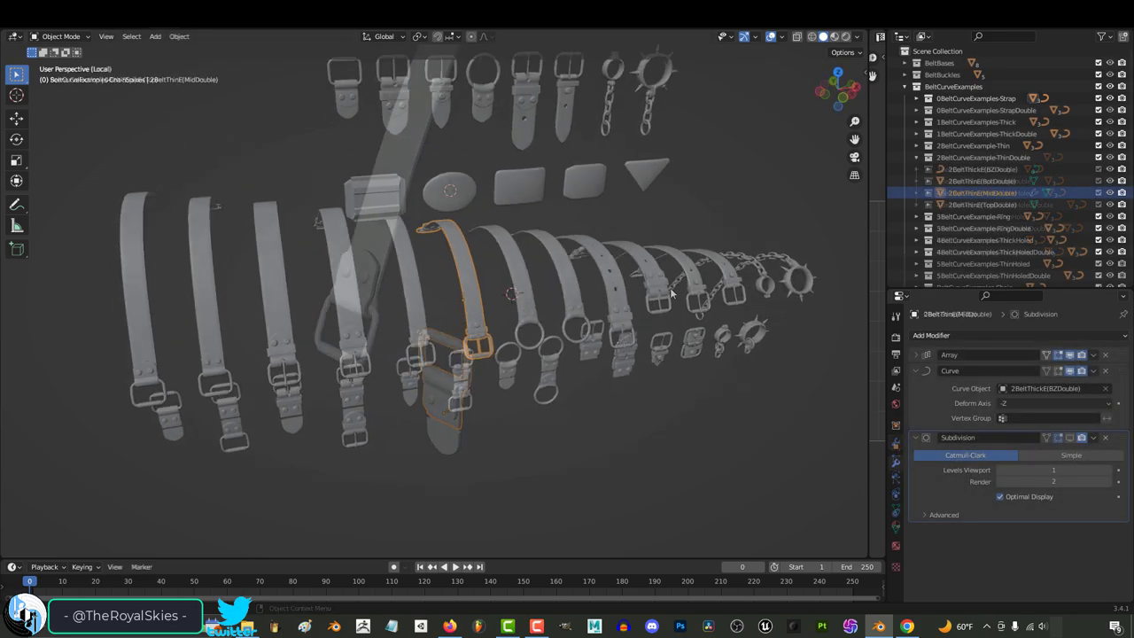
# Step: Move the 2BeltThickE(BZDouble) curve's endpoint twice to reshape the double strap
pyautogui.moveTo(673, 337); pyautogui.dragTo(97, 287, button='middle')
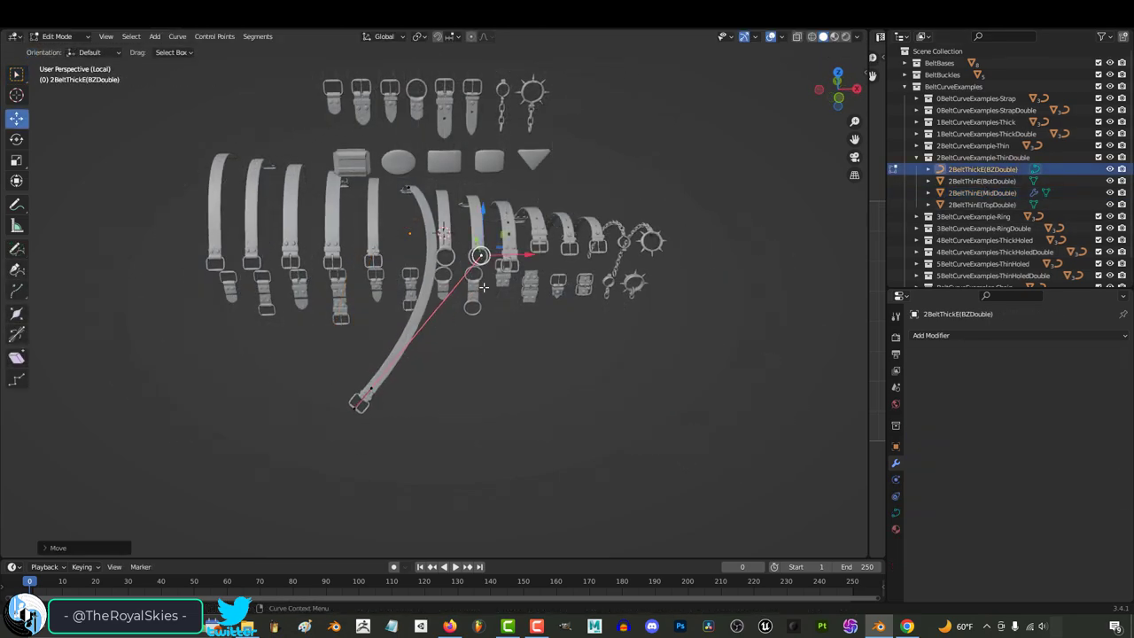
pyautogui.moveTo(483, 286); pyautogui.dragTo(310, 290, button='middle')
pyautogui.press('g')
pyautogui.click(427, 278)
pyautogui.moveTo(427, 233); pyautogui.dragTo(460, 221, button='middle')
pyautogui.press('g')
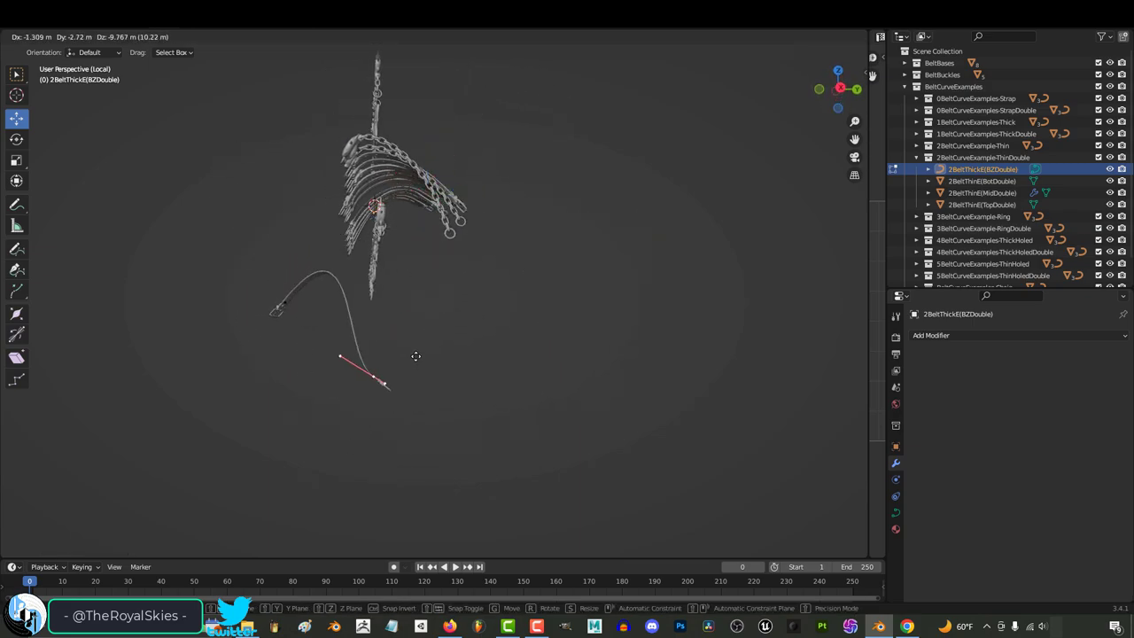
pyautogui.click(415, 356)
pyautogui.moveTo(374, 374); pyautogui.dragTo(337, 405, button='middle')
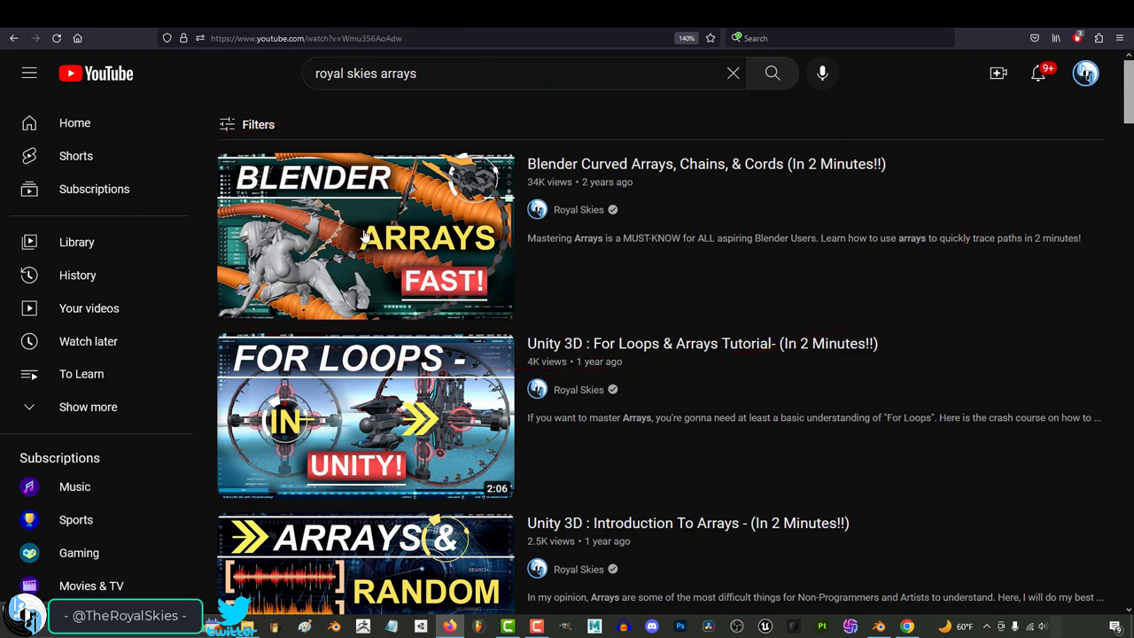
# Step: Open the 'Blender Curved Arrays, Chains, & Cords' video and scroll down its page
pyautogui.click(363, 235)
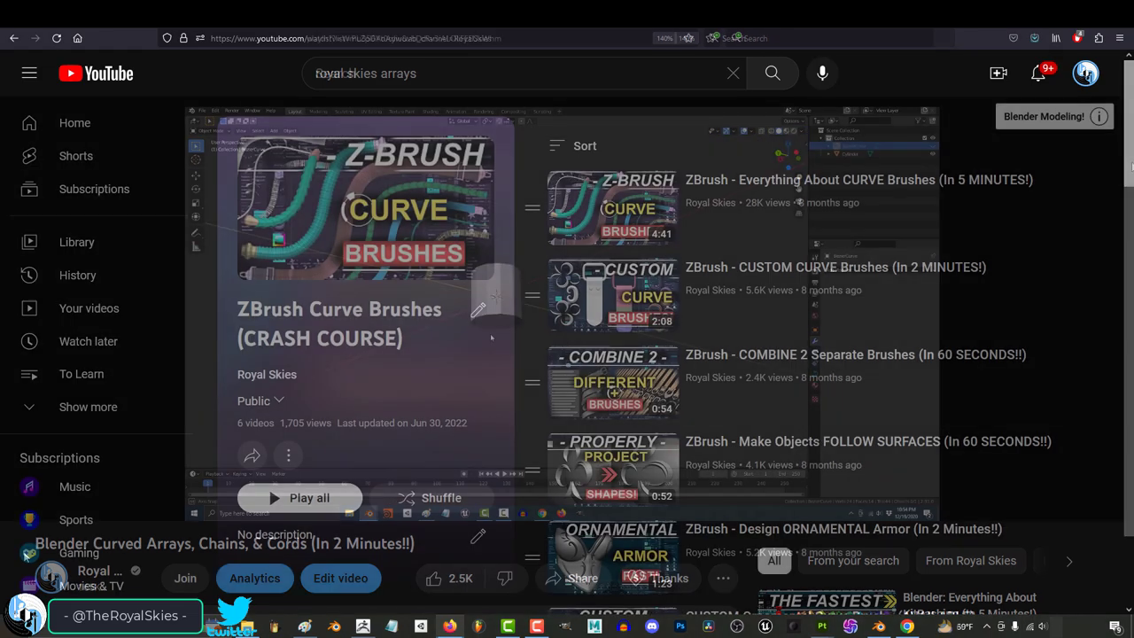
pyautogui.scroll(-1, 1125, 237)
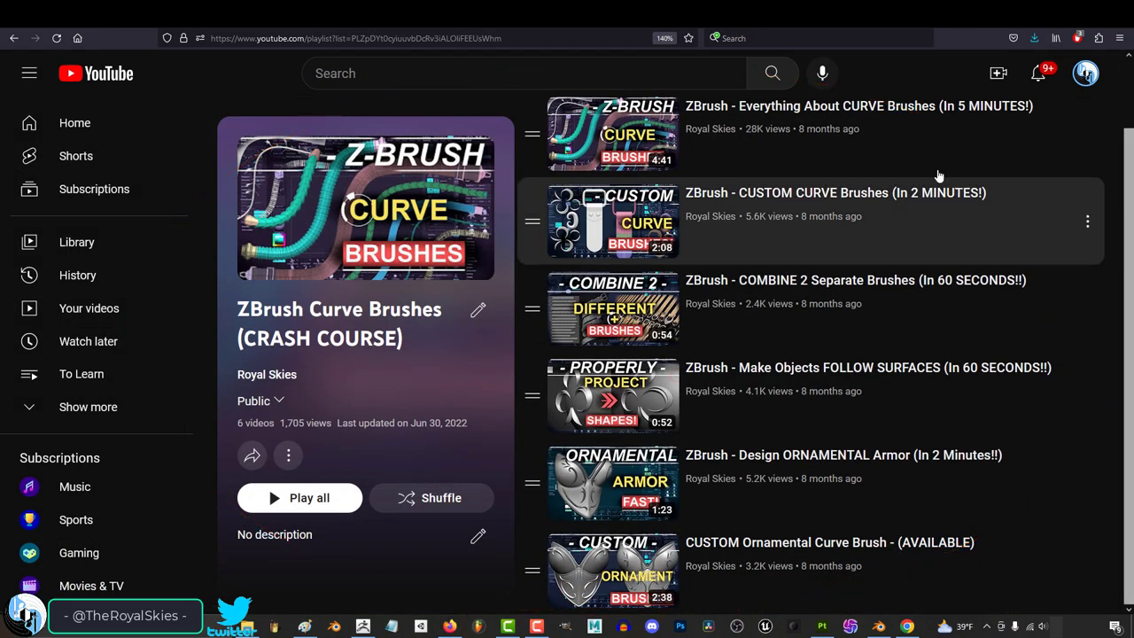